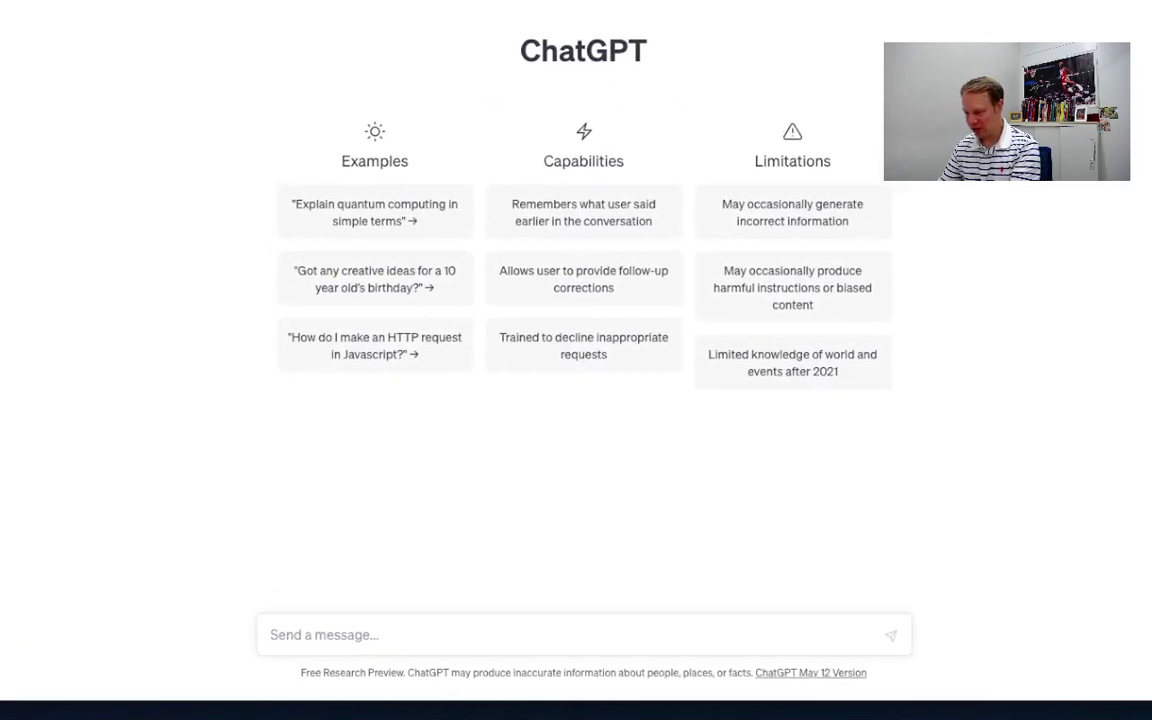
# - Paste the prepared request for a 10-question paraphrasing and summarizing quiz in Aiken format
pyautogui.click(469, 638)
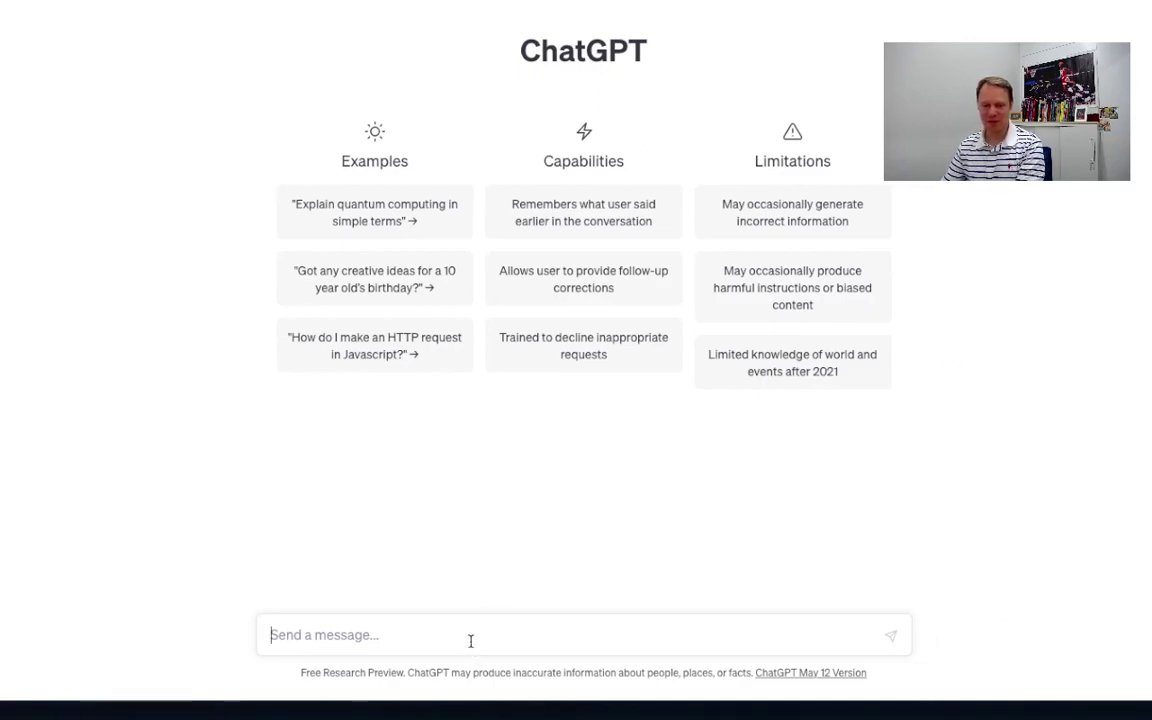
pyautogui.write('If you have any further questions or need assistance with anything else, please let me know!')
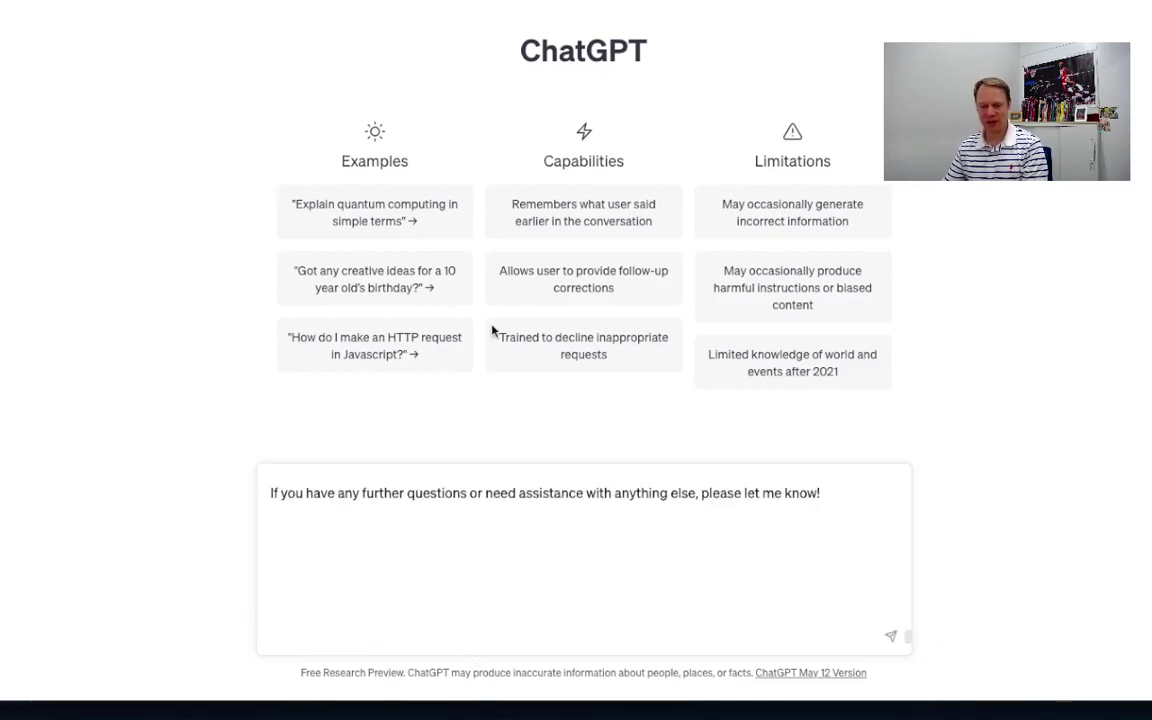
pyautogui.scroll(5, 548, 558)
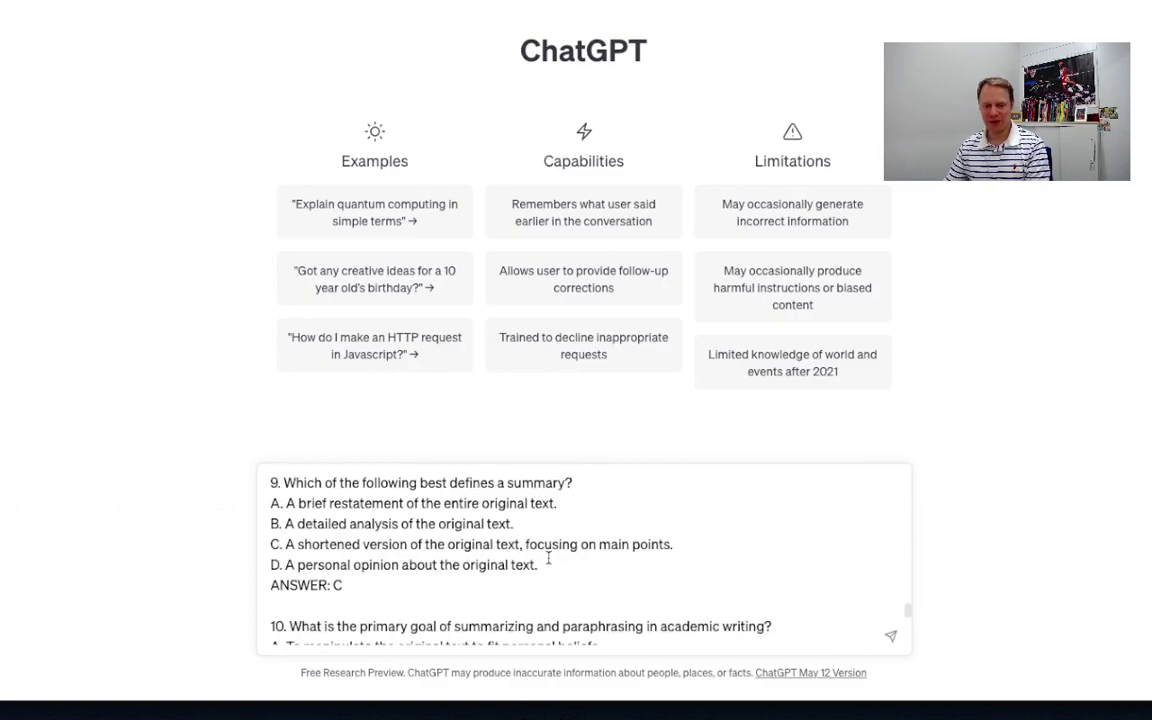
pyautogui.scroll(8, 548, 558)
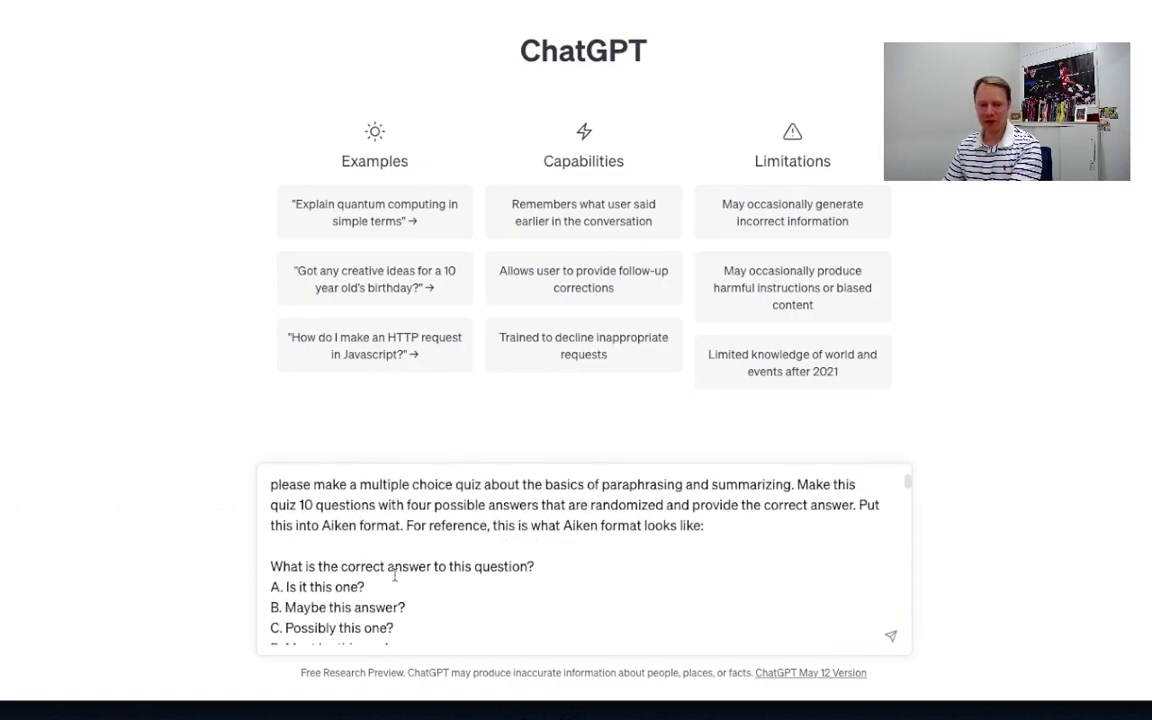
pyautogui.scroll(-2, 380, 550)
pyautogui.scroll(-4, 397, 574)
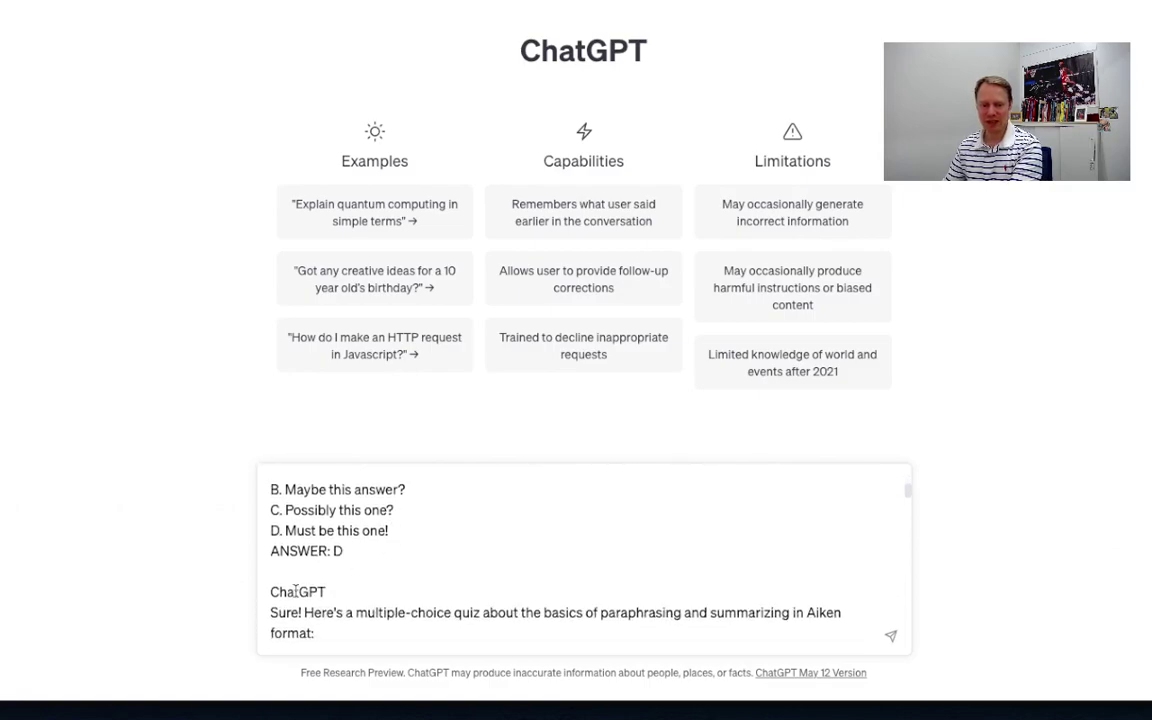
# - Remove the leftover ChatGPT reply text, keeping the sample question that ends 'ANSWER: D'
pyautogui.moveTo(270, 591); pyautogui.dragTo(424, 635)
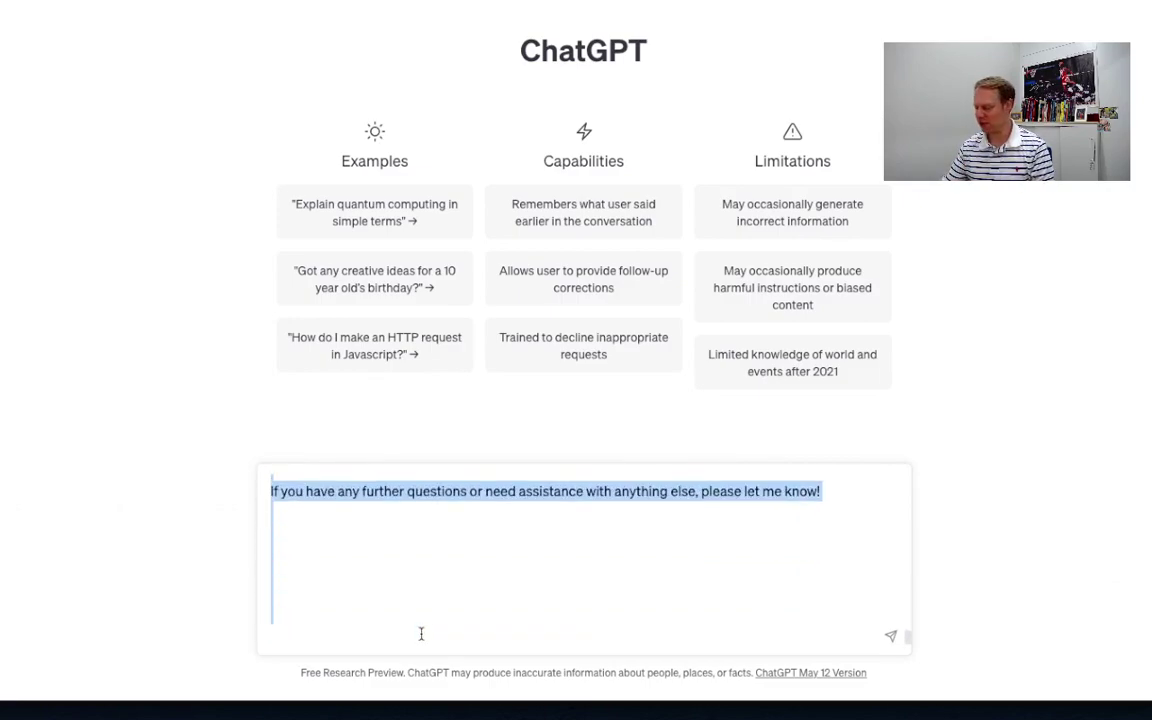
pyautogui.write('What is the correct answer to this question? A. Is it this one? B. Maybe this answer? C. Possibly this one? D. Must be this one! ANSWER: D')
pyautogui.scroll(2, 407, 607)
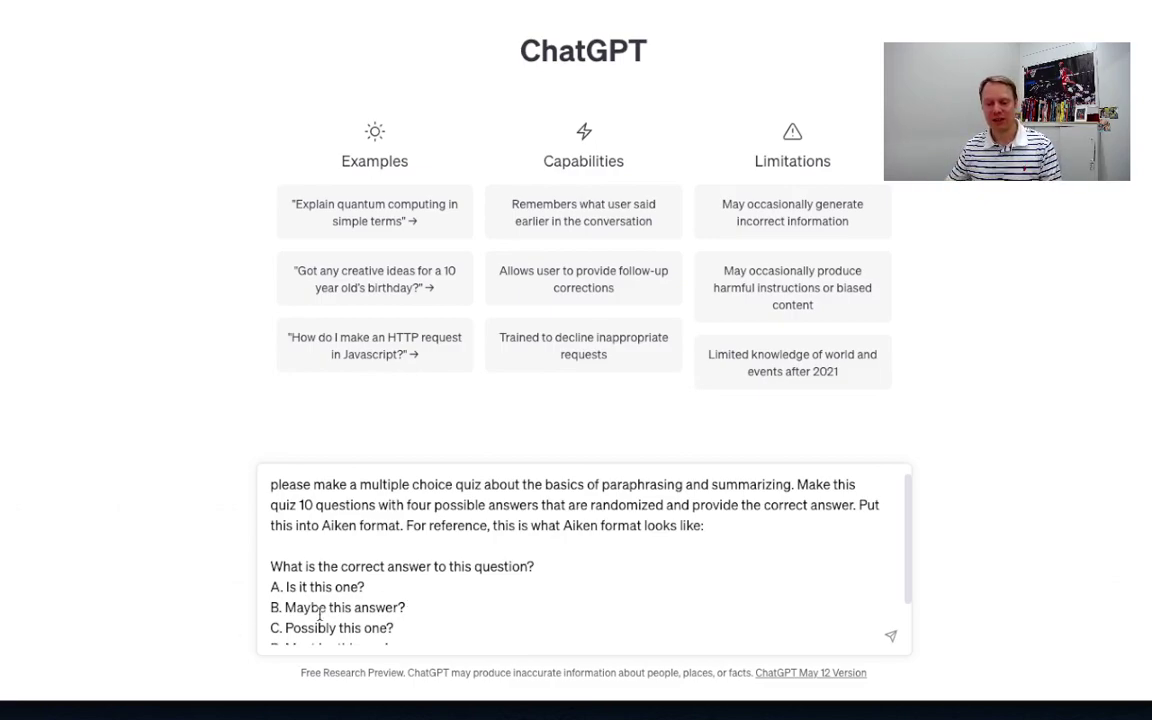
pyautogui.scroll(-1, 520, 582)
pyautogui.scroll(-1, 481, 586)
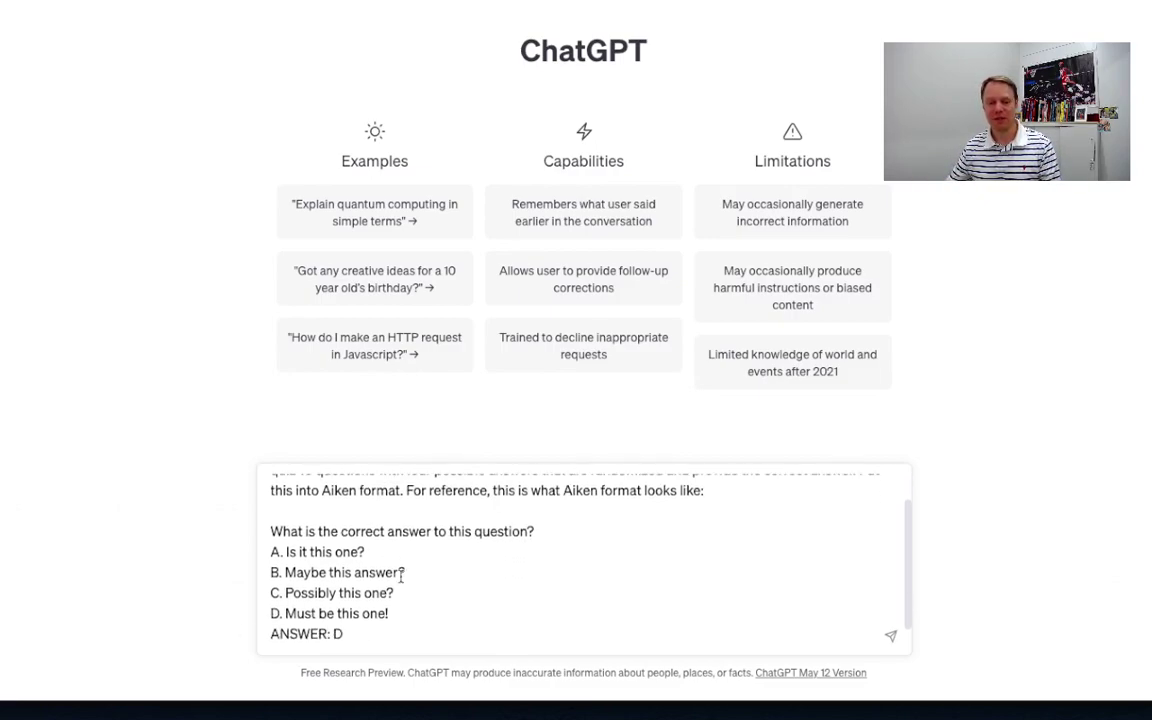
# - Prefix the sample question with '1.' and submit the 10-question quiz prompt to ChatGPT
pyautogui.click(271, 531)
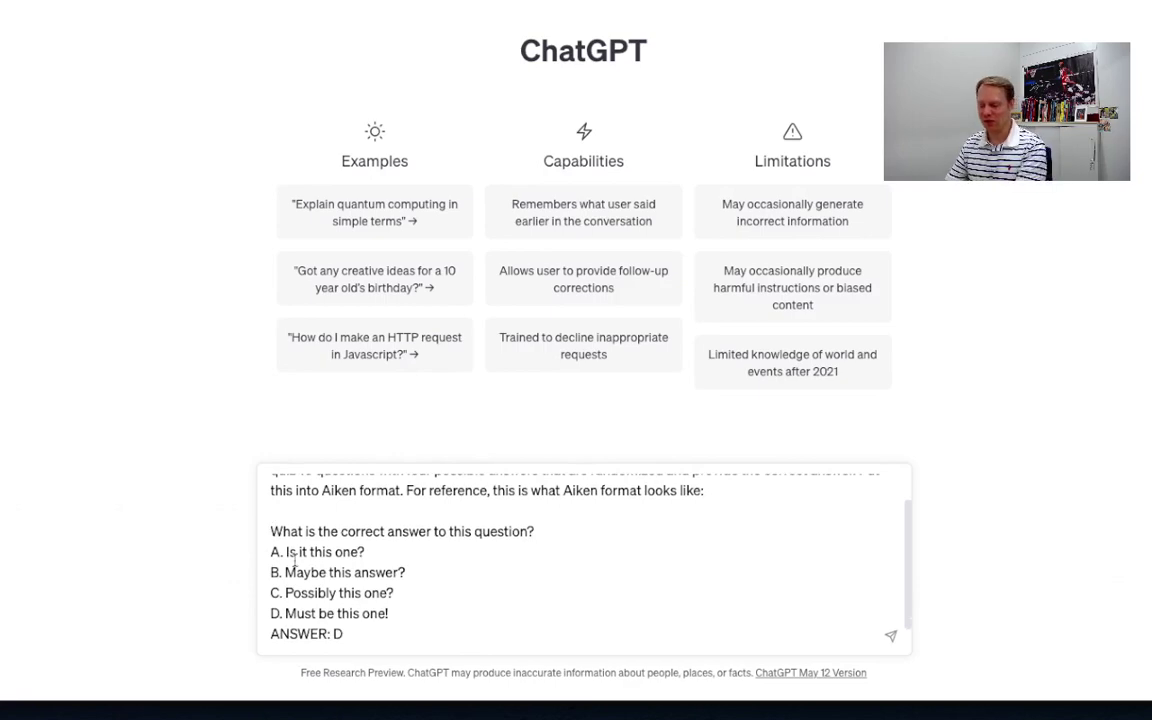
pyautogui.write('1.')
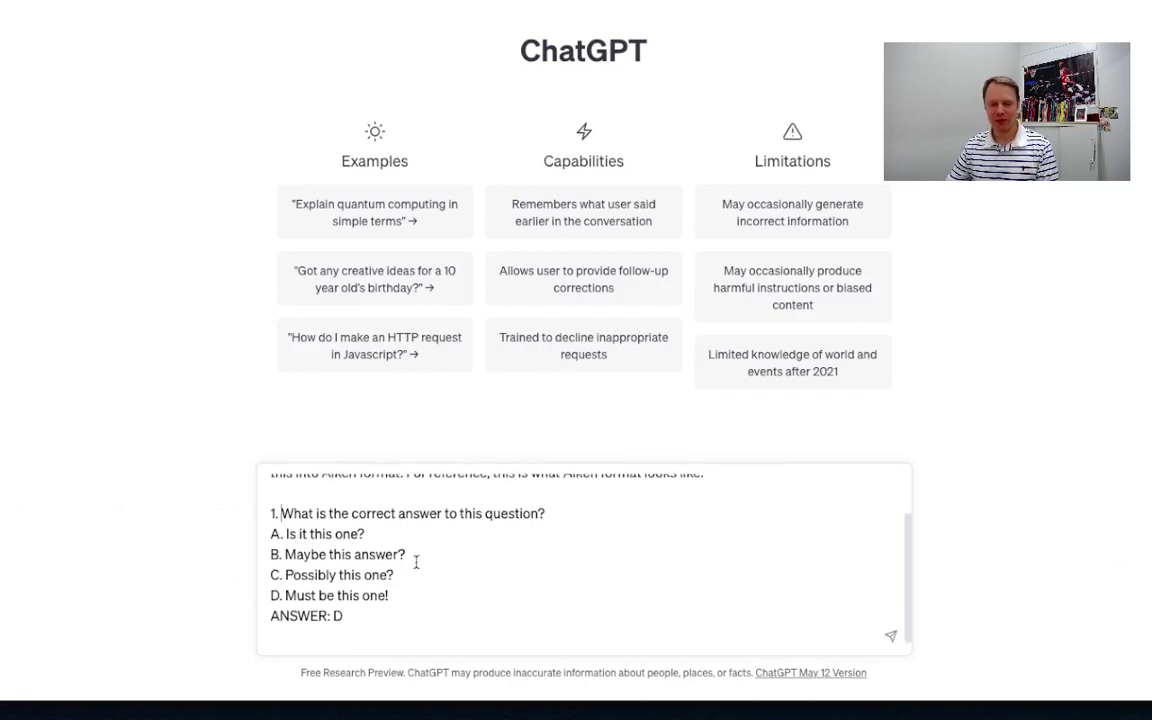
pyautogui.scroll(2, 410, 553)
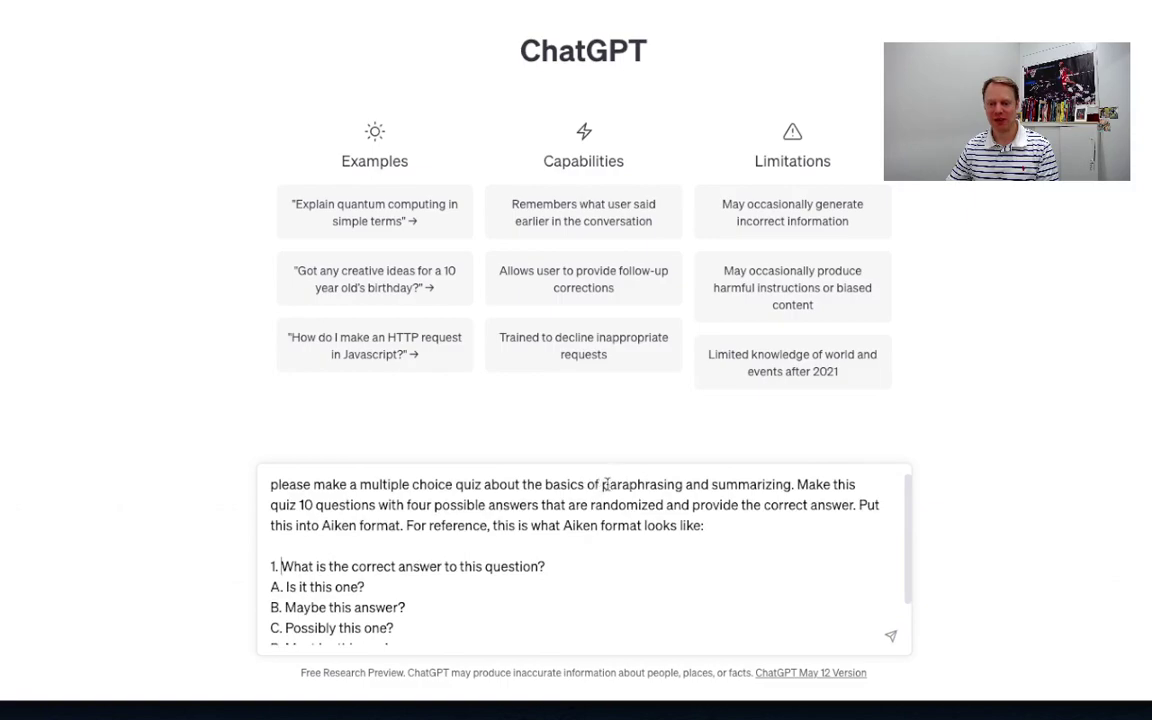
pyautogui.scroll(-2, 507, 545)
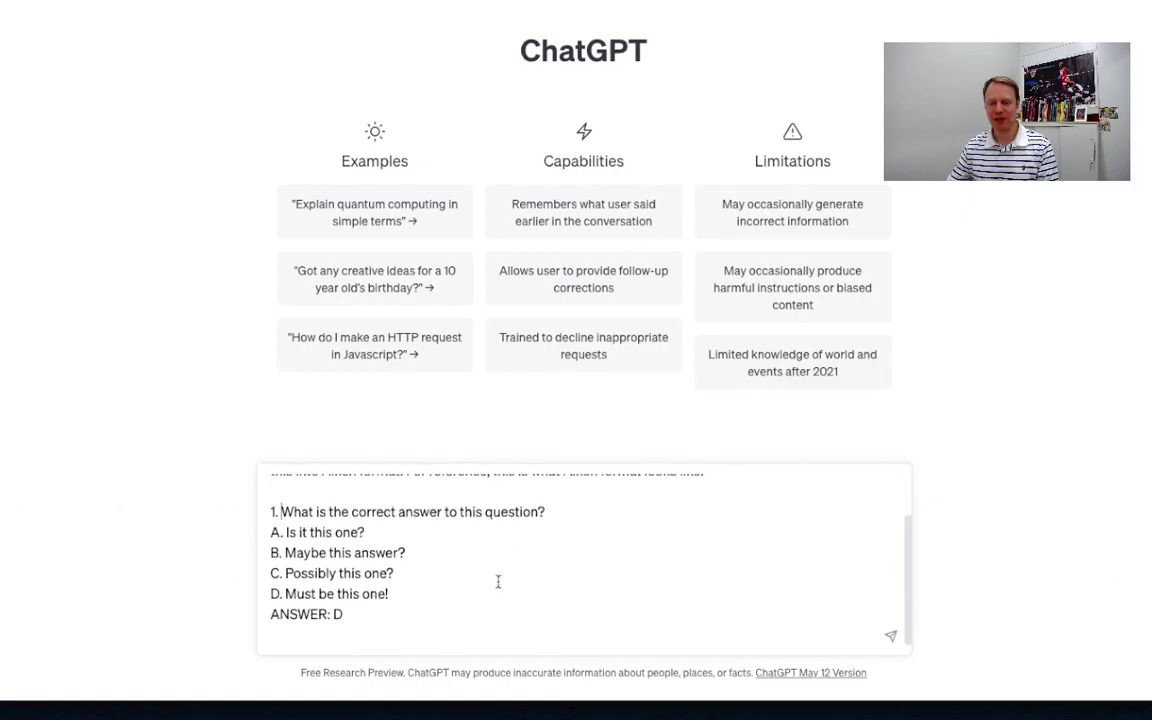
pyautogui.click(422, 617)
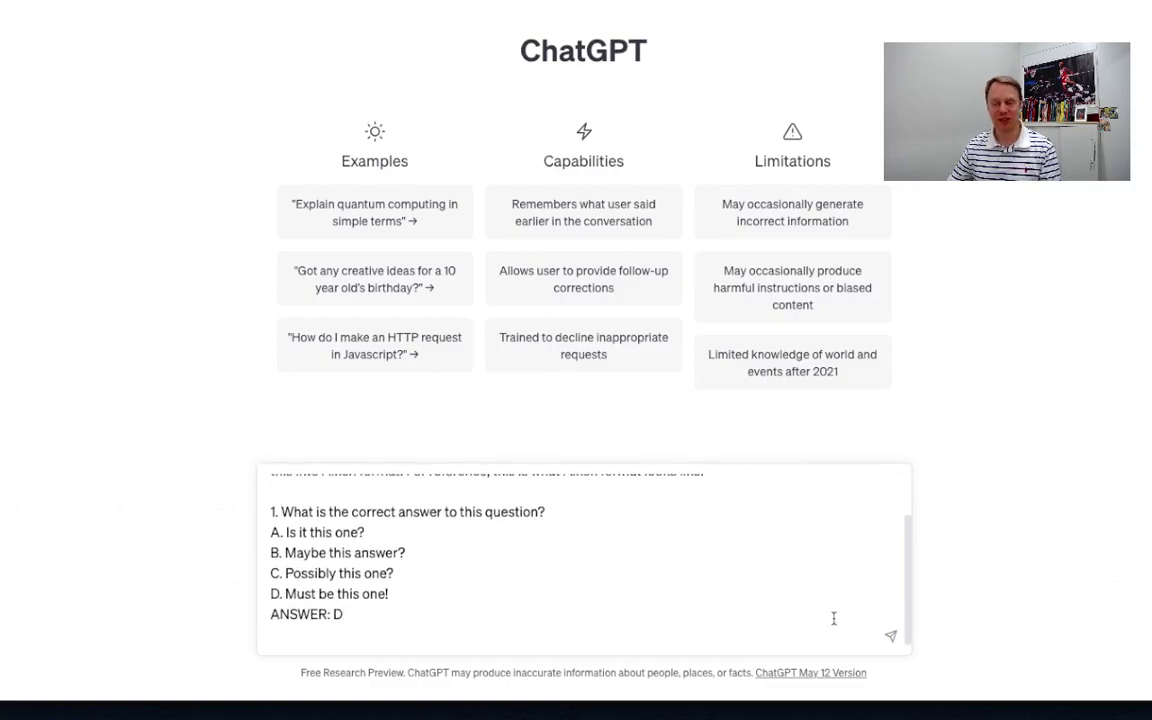
pyautogui.click(892, 639)
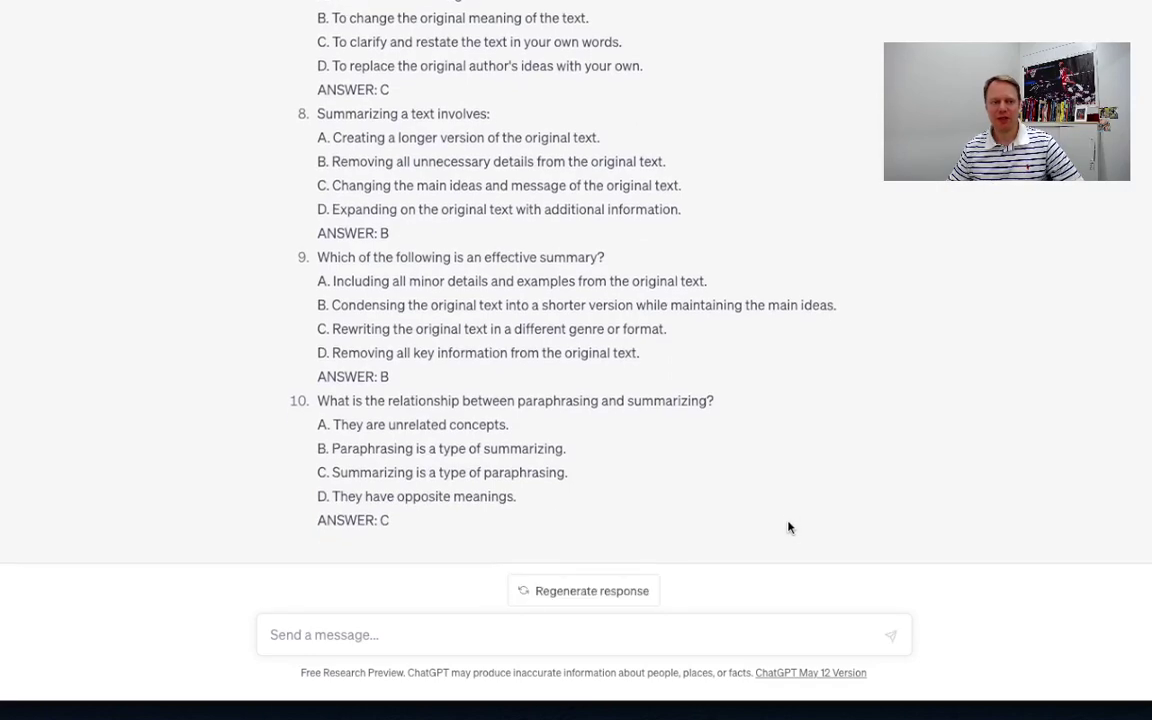
# - Copy ChatGPT's finished ten-question Aiken-format quiz reply using its copy icon
pyautogui.scroll(10, 788, 527)
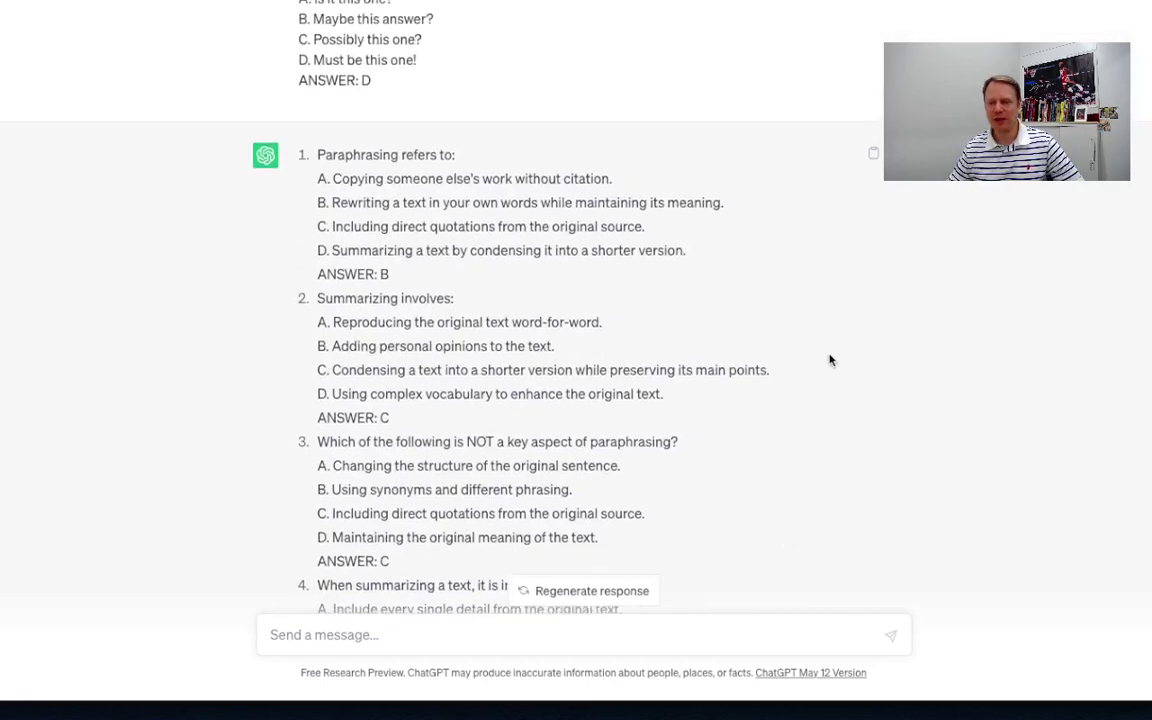
pyautogui.click(874, 157)
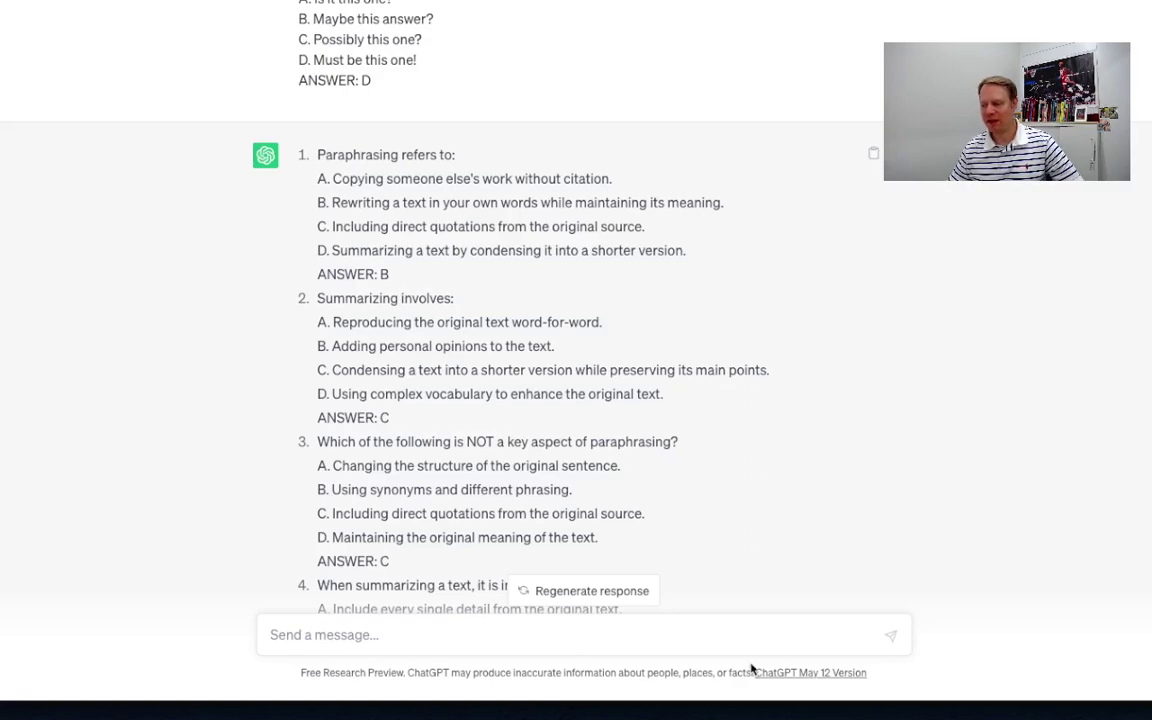
pyautogui.moveTo(712, 700)
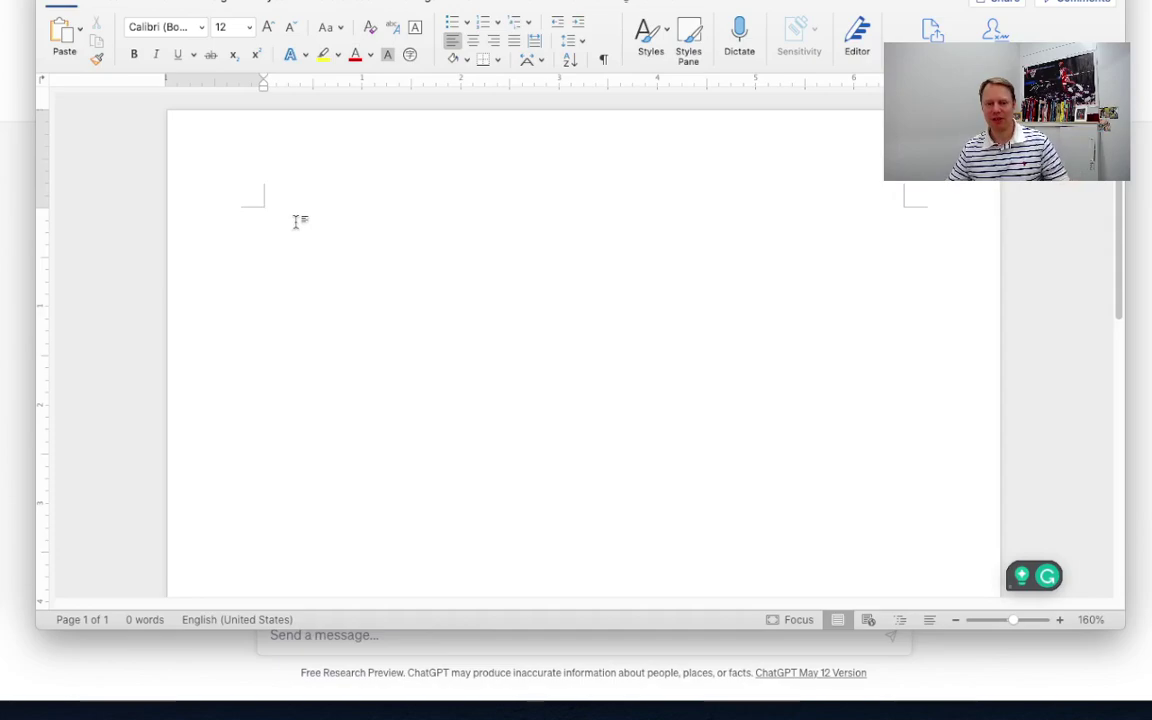
# - Paste the quiz into the blank Word page (2 pages, 431 words) and return above question 1
pyautogui.rightClick(296, 221)
pyautogui.click(328, 263)
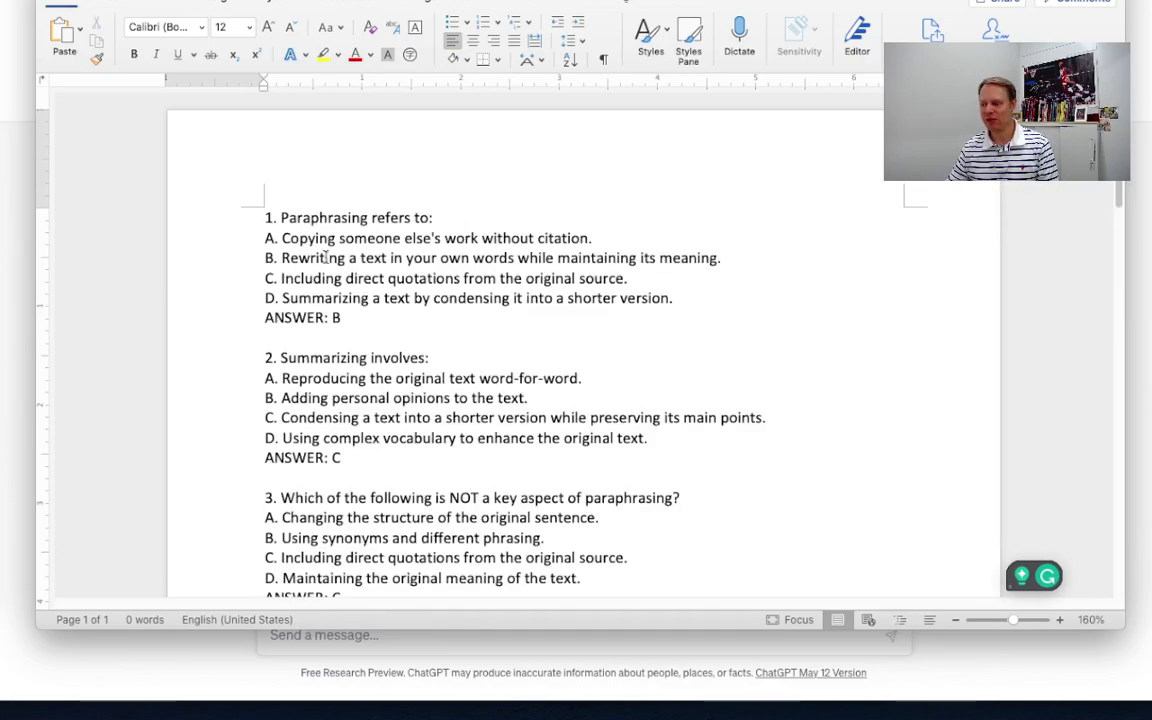
pyautogui.scroll(4, 325, 243)
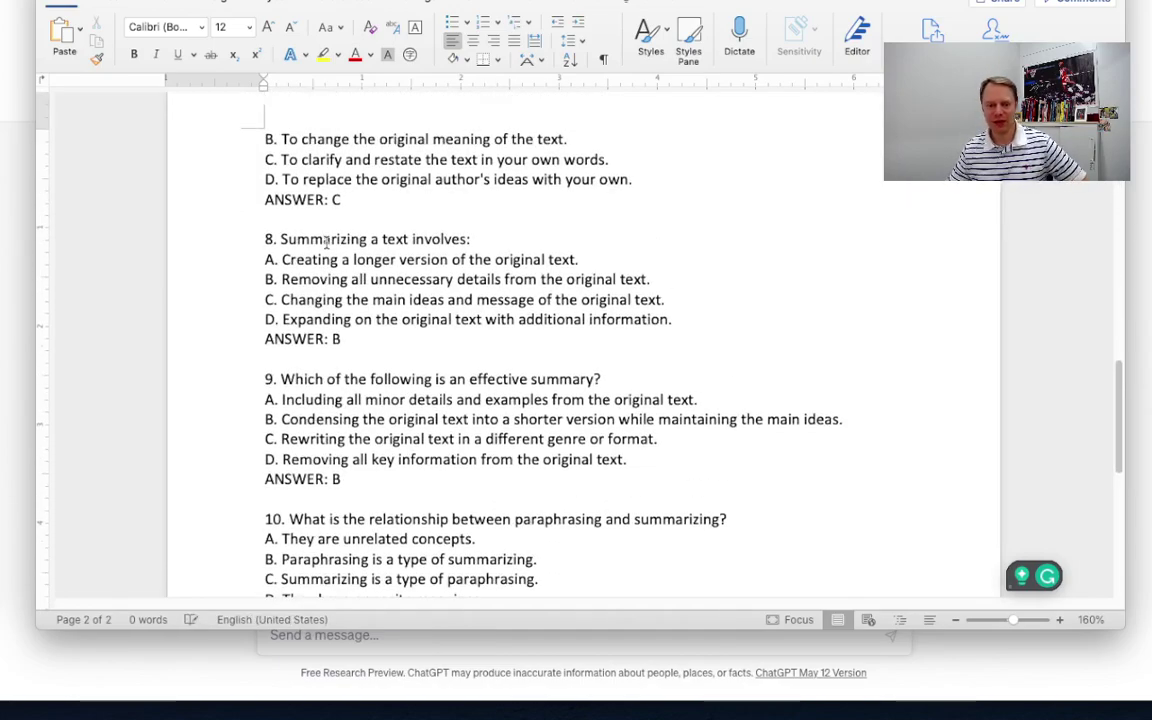
pyautogui.scroll(5, 326, 243)
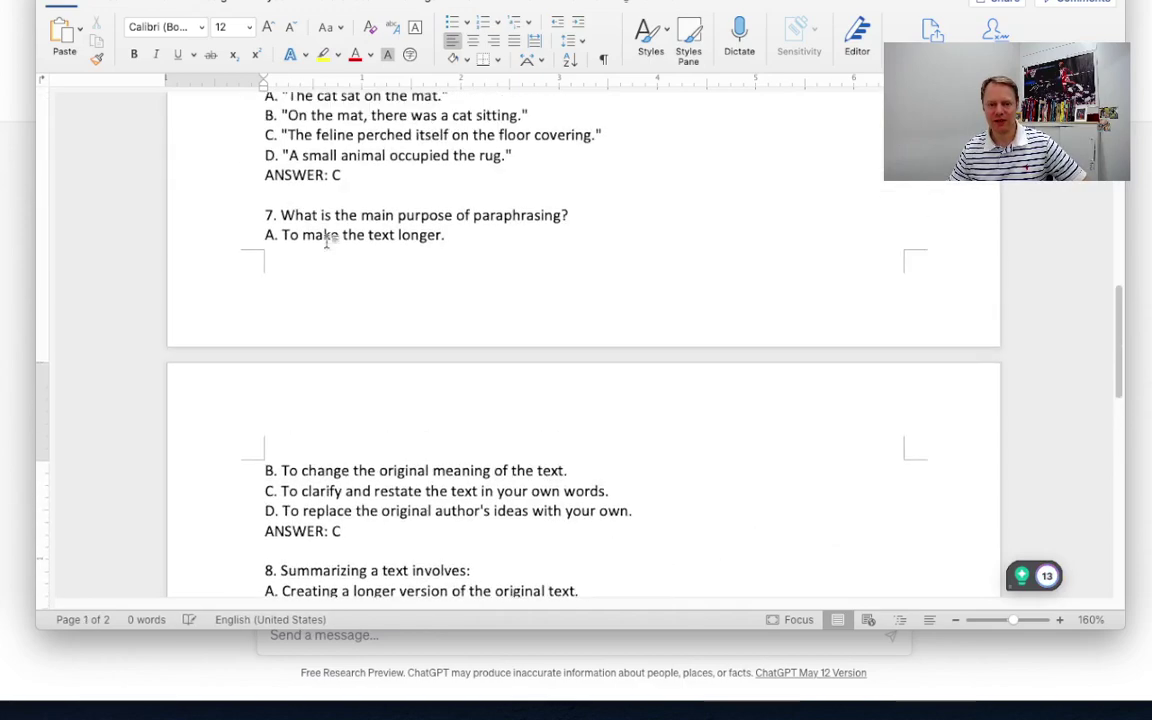
pyautogui.scroll(5, 326, 243)
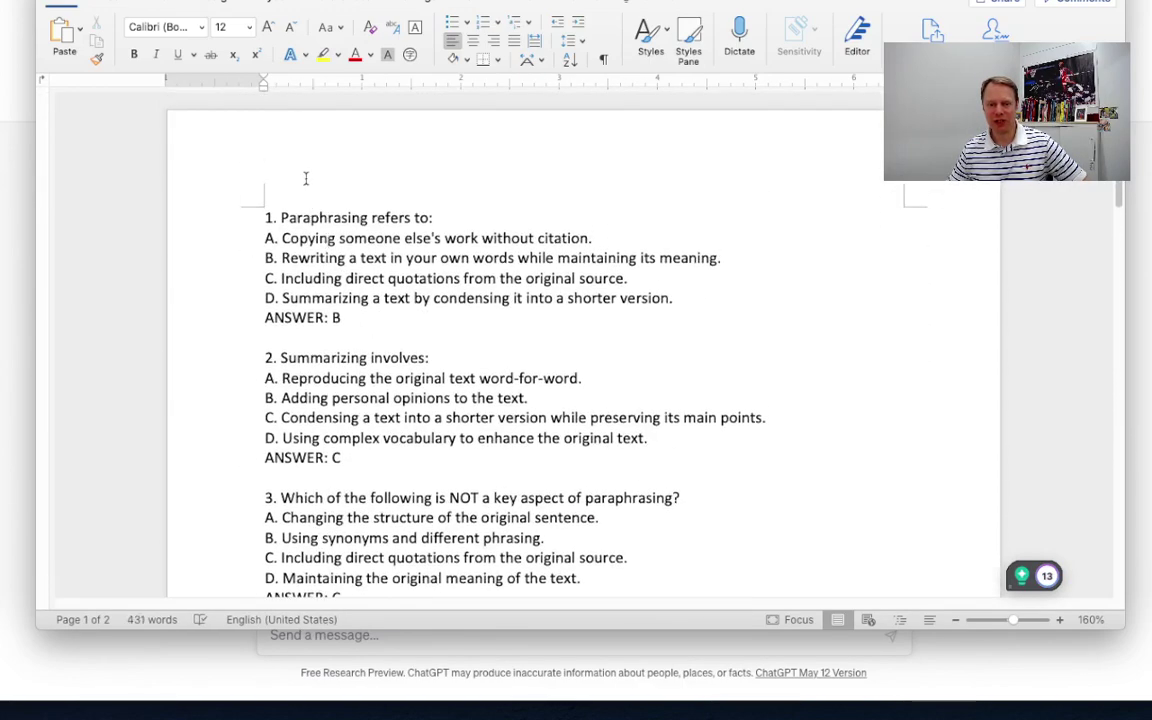
pyautogui.click(296, 195)
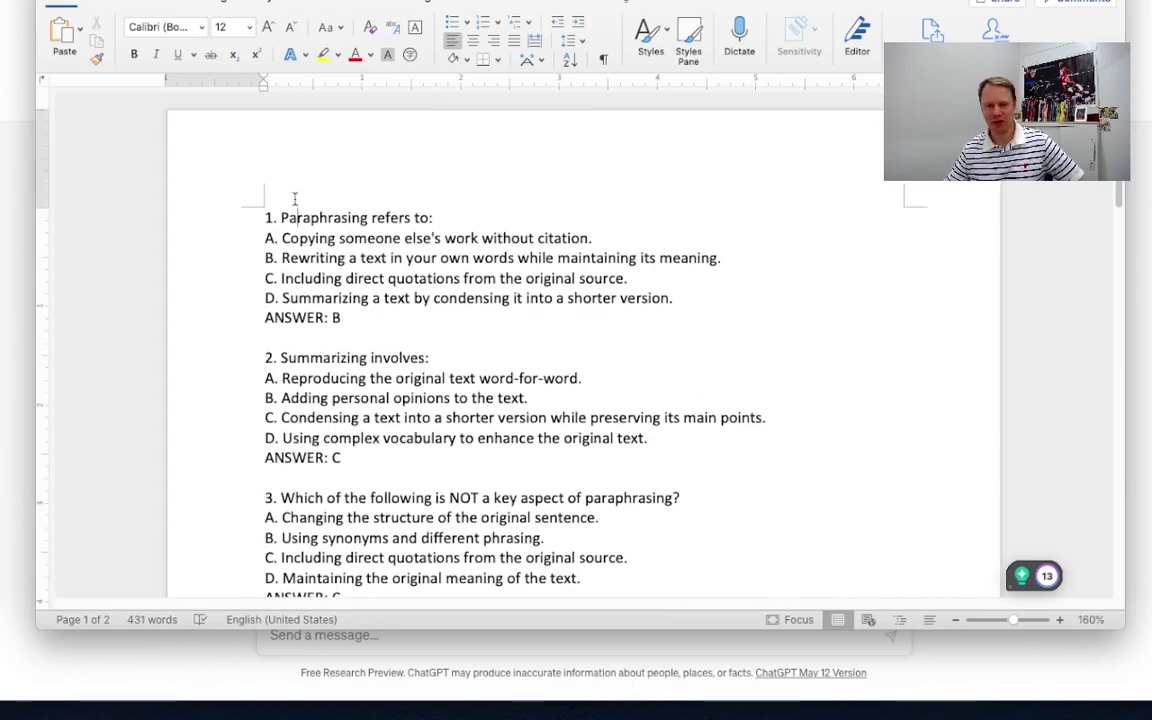
# - Add a title line 'Summarizing and Paraphrasing Q' above question 1
pyautogui.press('Return')
pyautogui.press('Return')
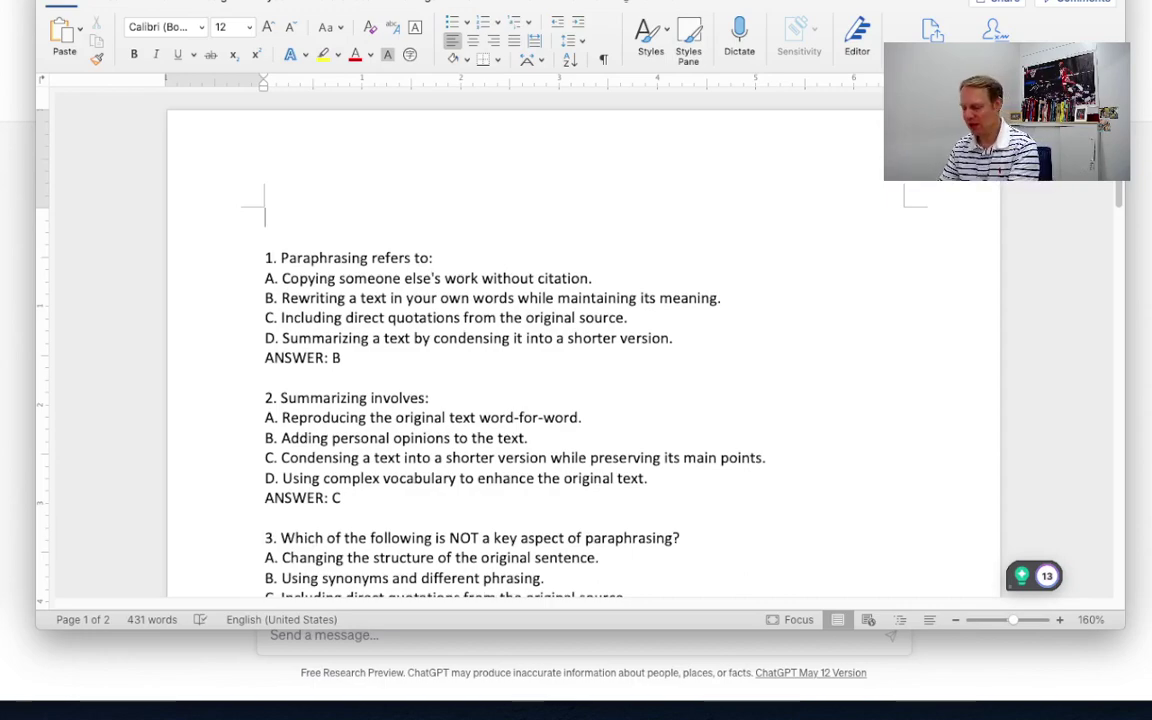
pyautogui.write('Su')
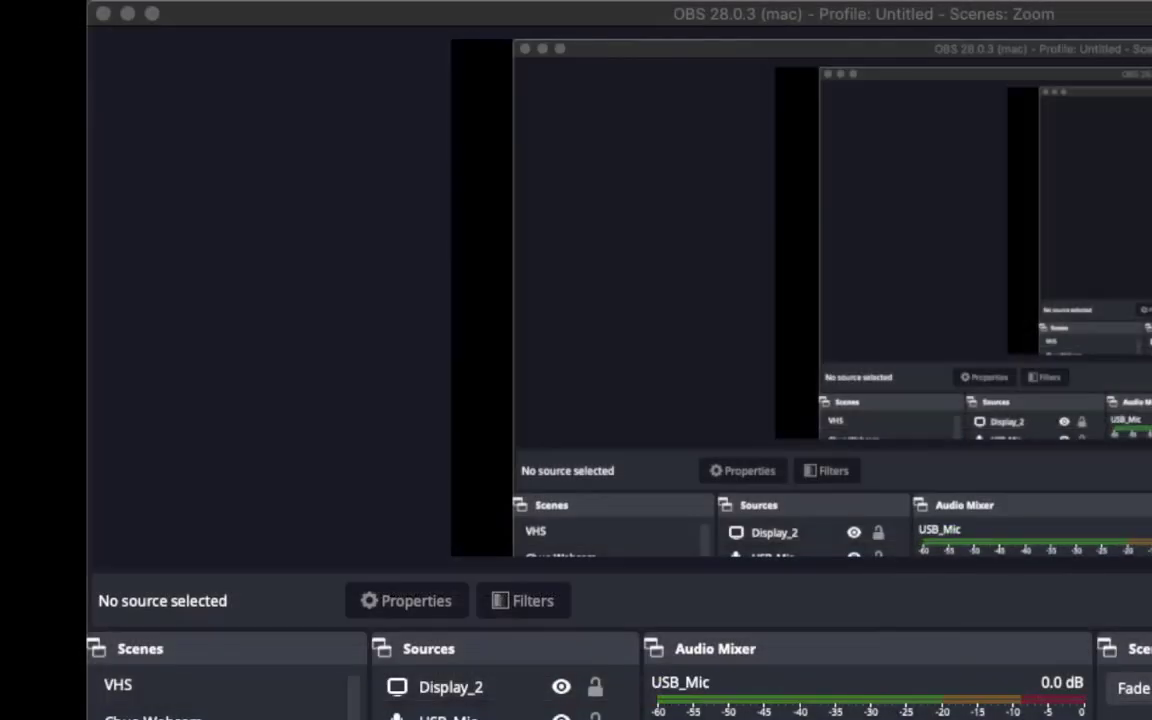
pyautogui.write('mmariz')
pyautogui.write('ing and Para')
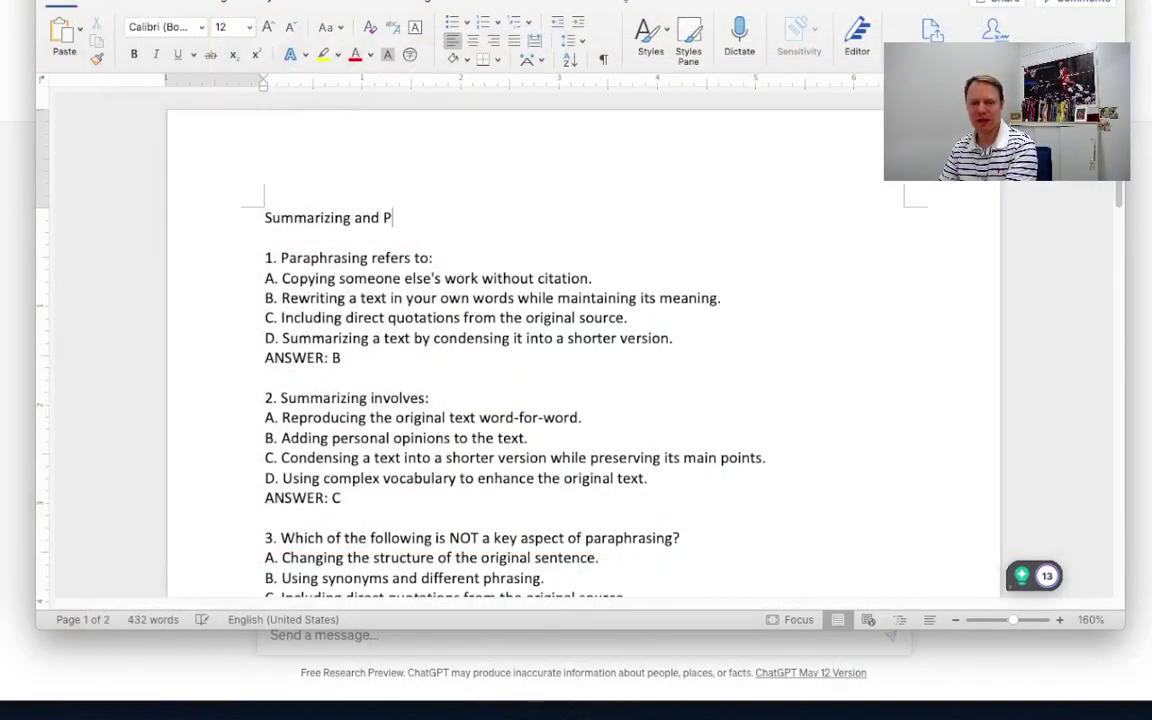
pyautogui.write('phrasing ')
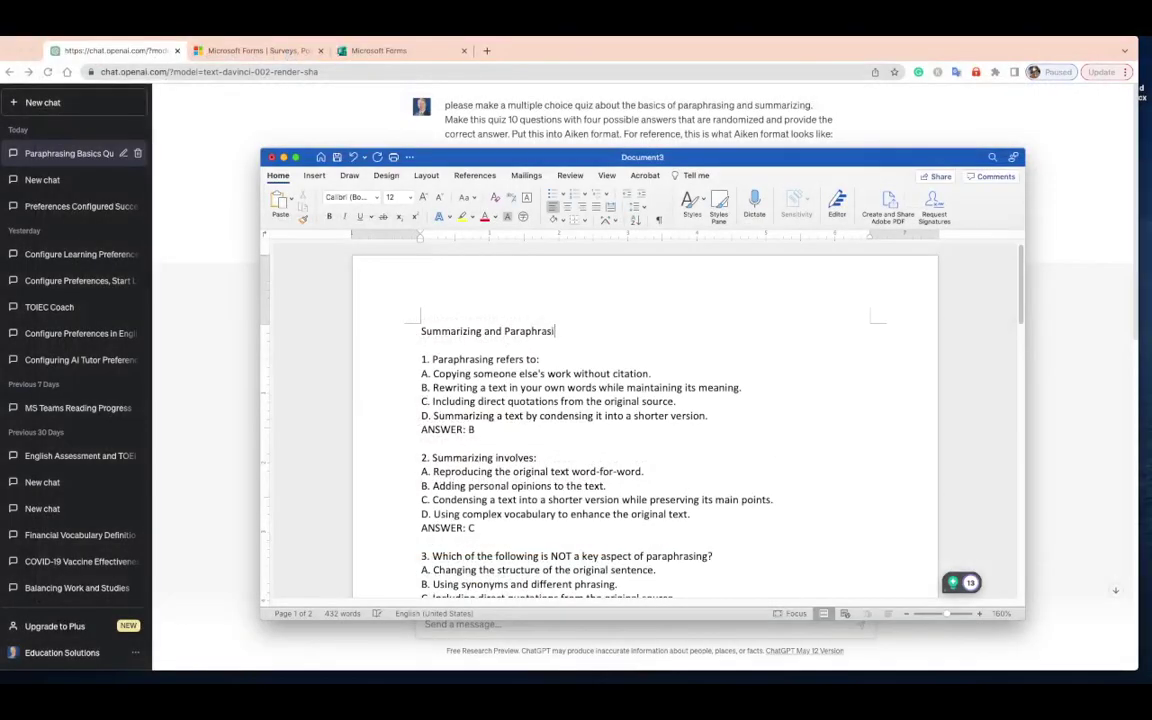
pyautogui.write('Q')
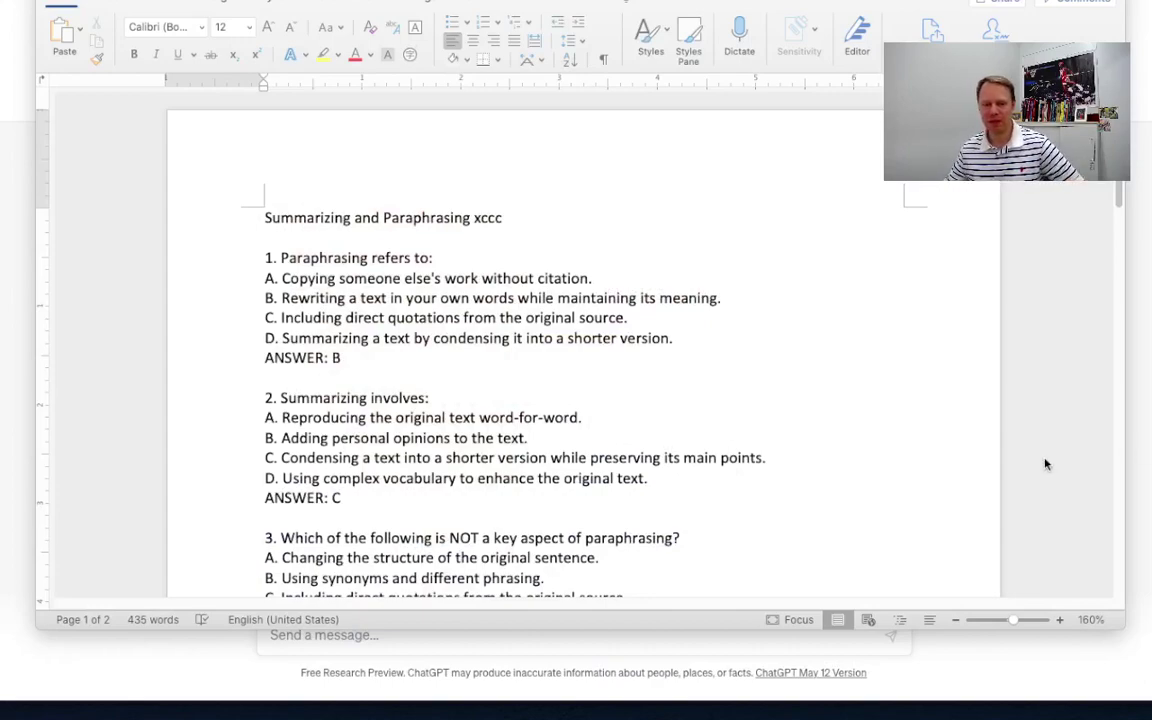
# - Delete the stray character after the title and make 'Summarizing and Paraphrasing' bold
pyautogui.click(502, 220)
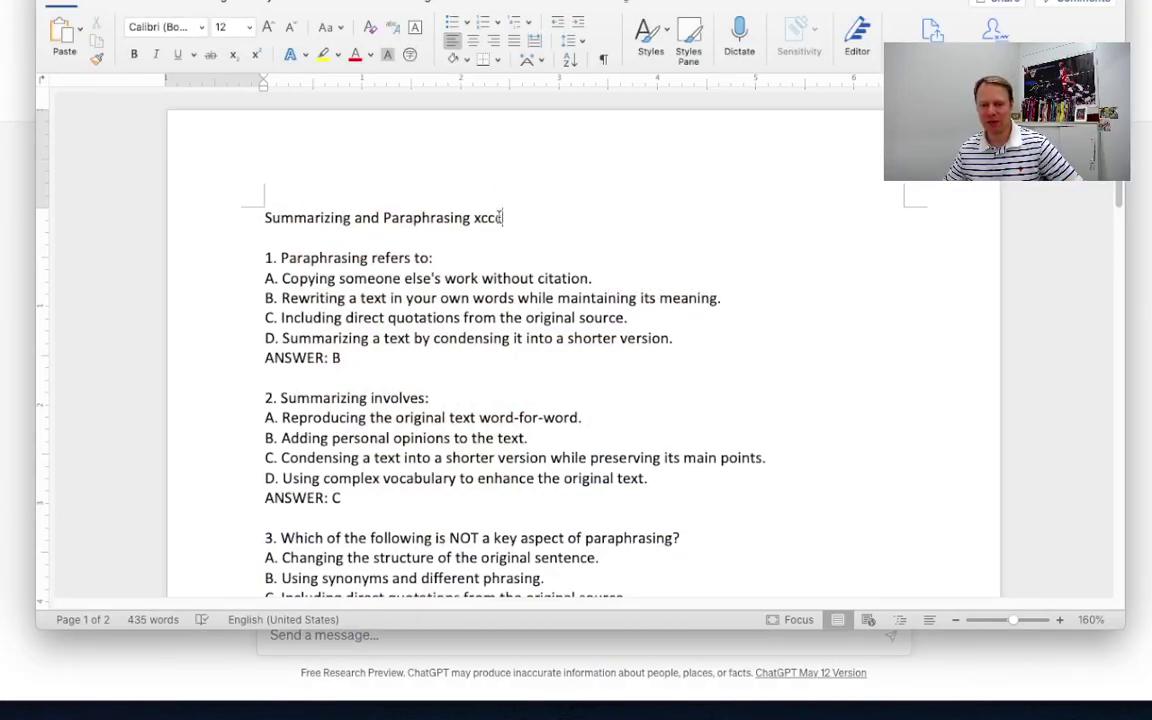
pyautogui.press('BackSpace')
pyautogui.press('BackSpace')
pyautogui.press('BackSpace')
pyautogui.press('BackSpace')
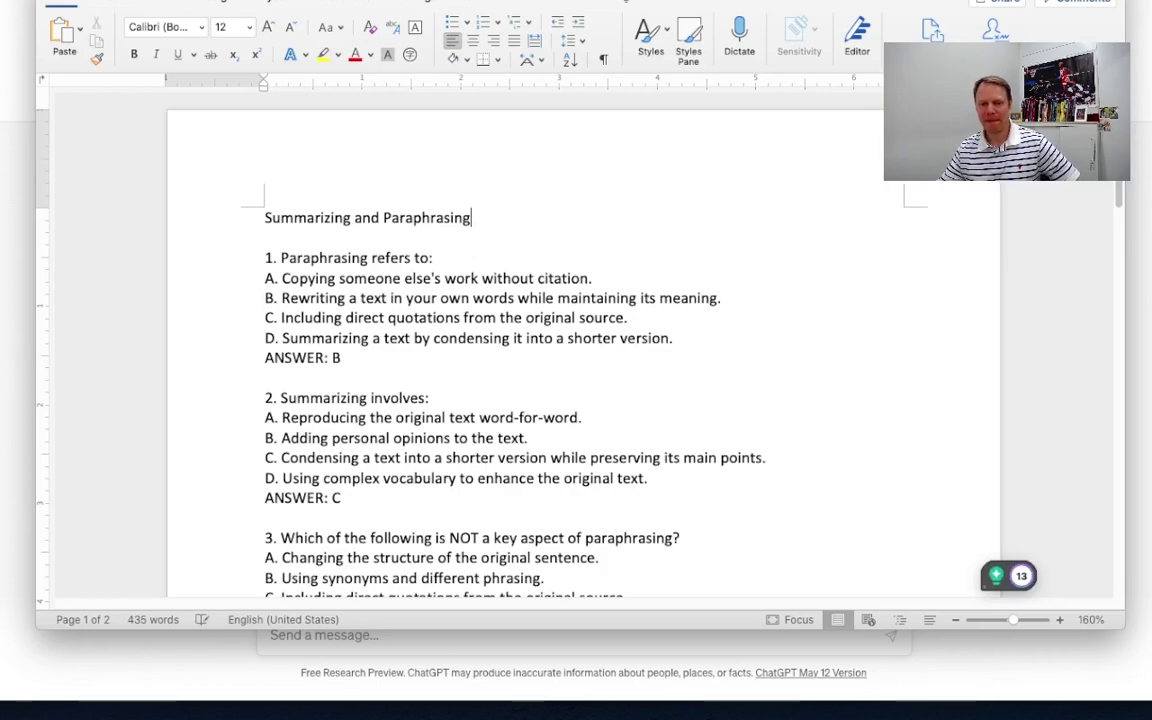
pyautogui.press('shift+super+Left')
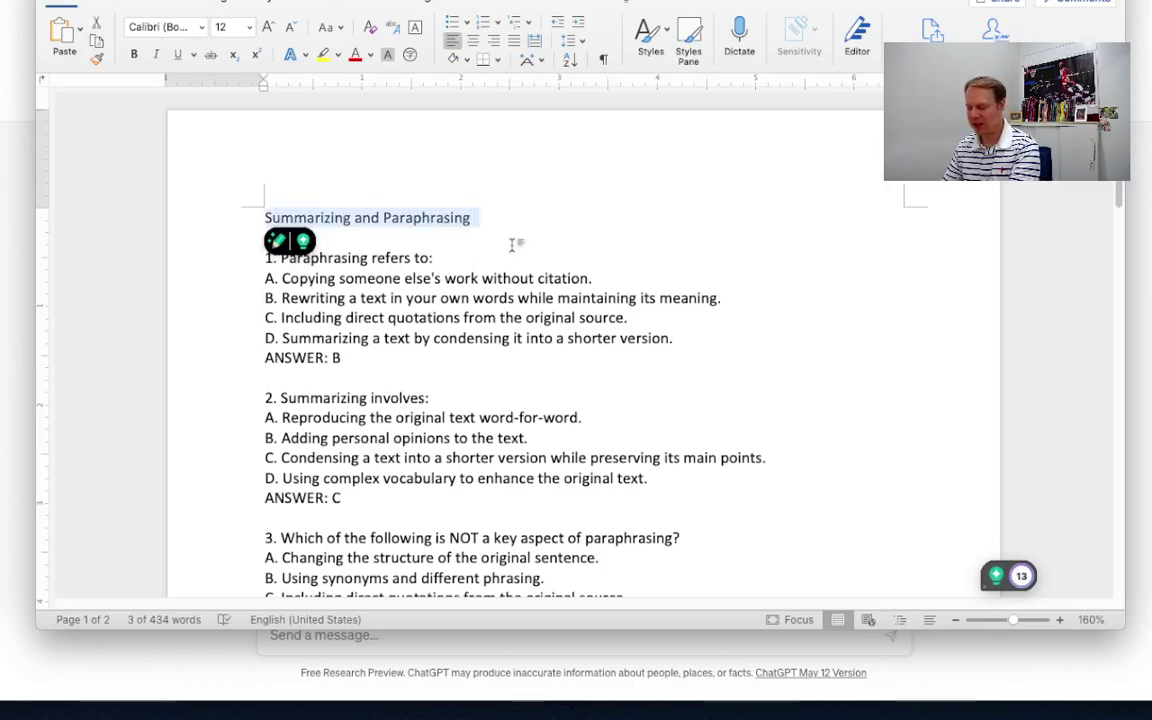
pyautogui.press('super+b')
pyautogui.press('Right')
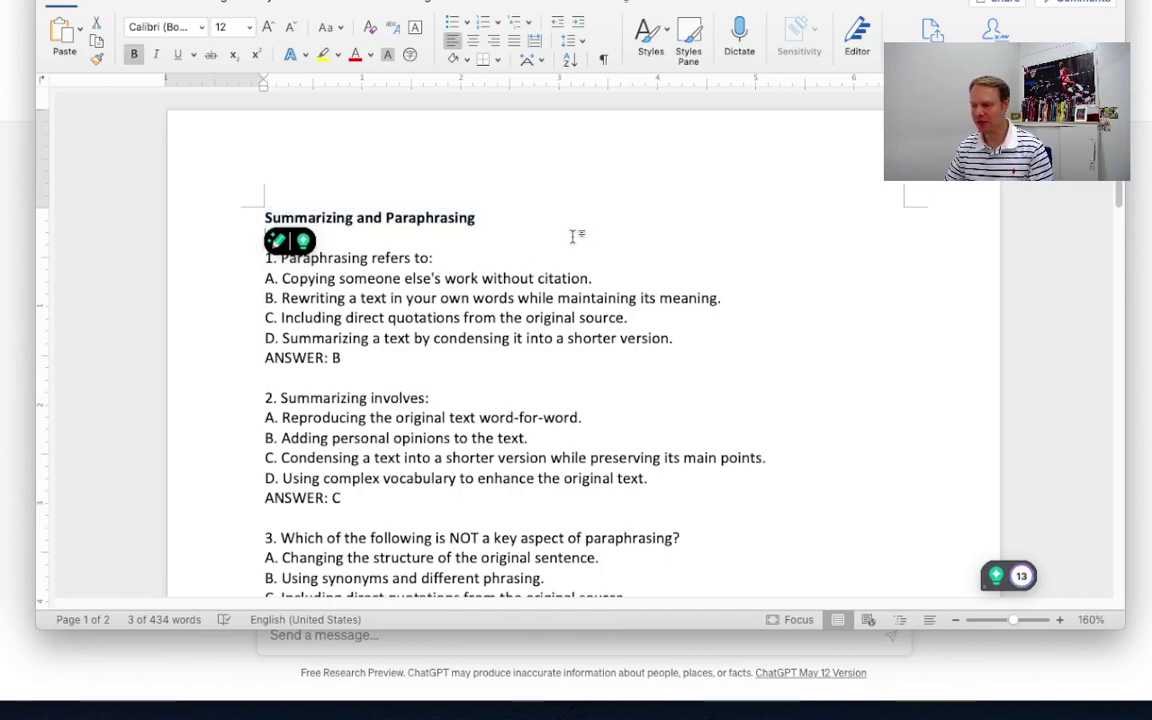
pyautogui.scroll(-15, 522, 279)
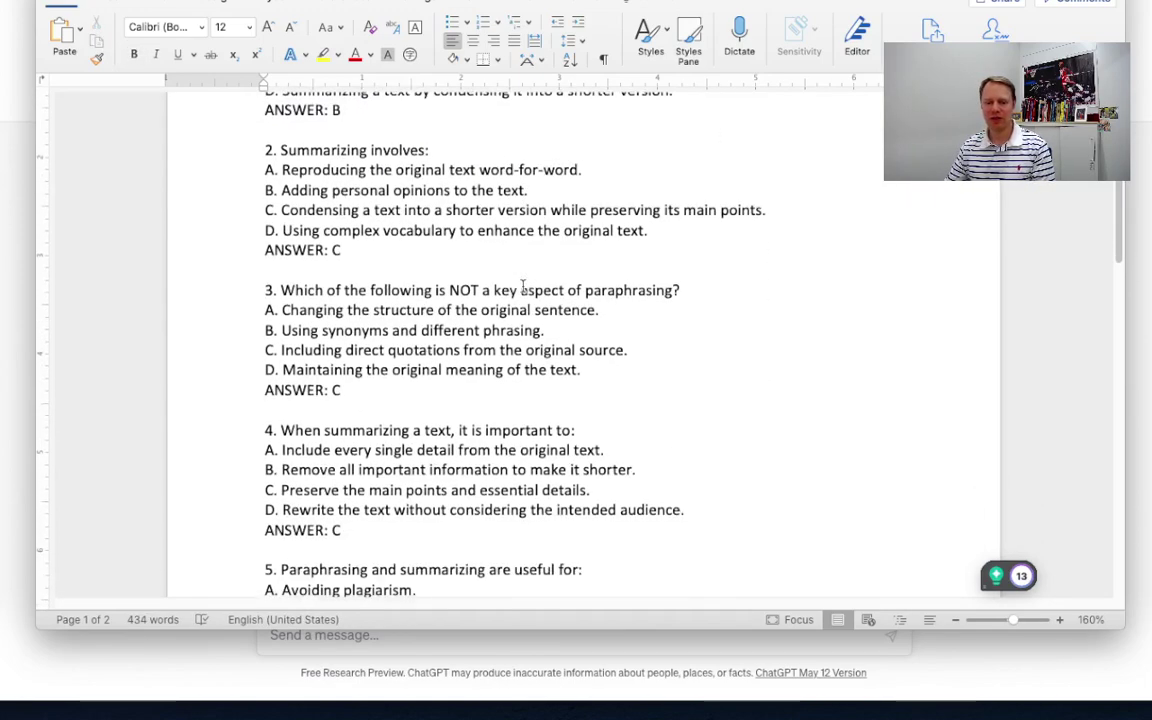
pyautogui.scroll(-10, 525, 295)
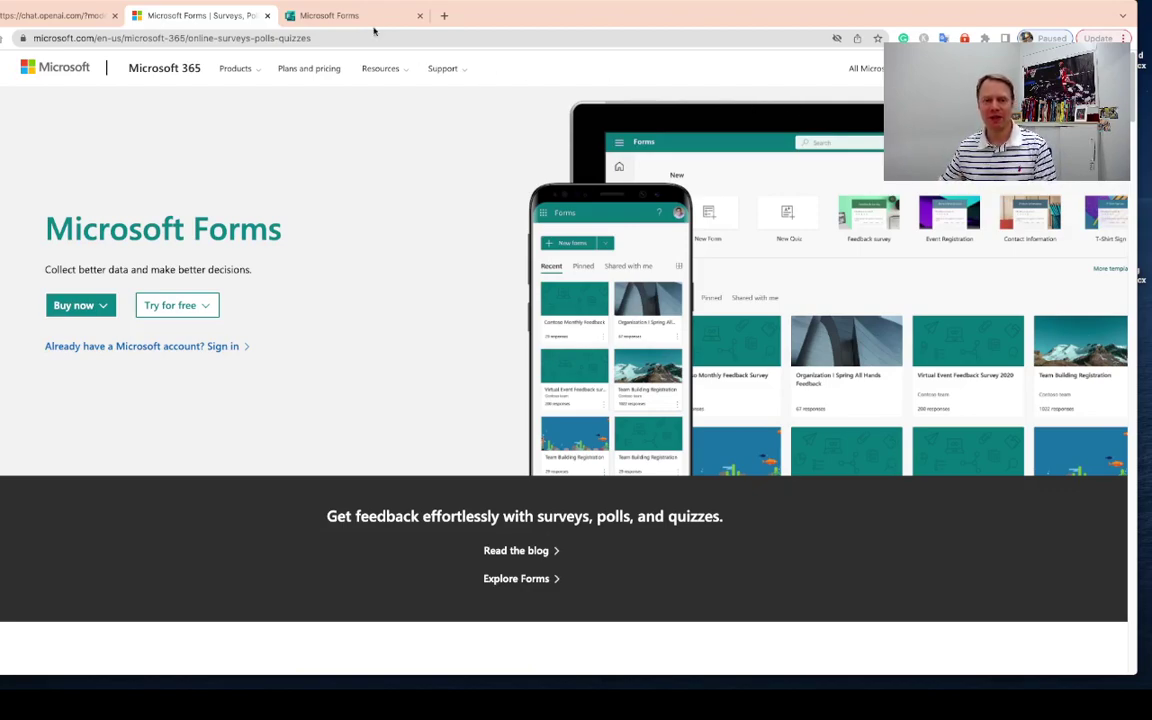
# - Switch to the already open Microsoft Forms home page at forms.office.com
pyautogui.click(330, 16)
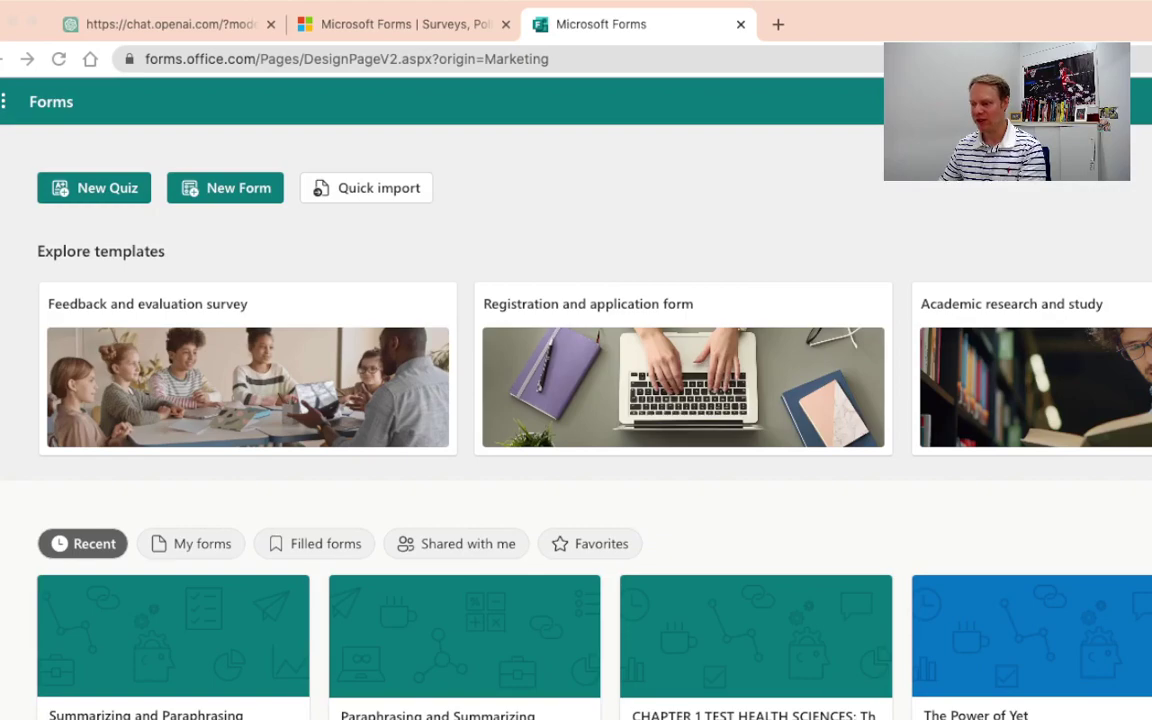
pyautogui.press('super+Tab')
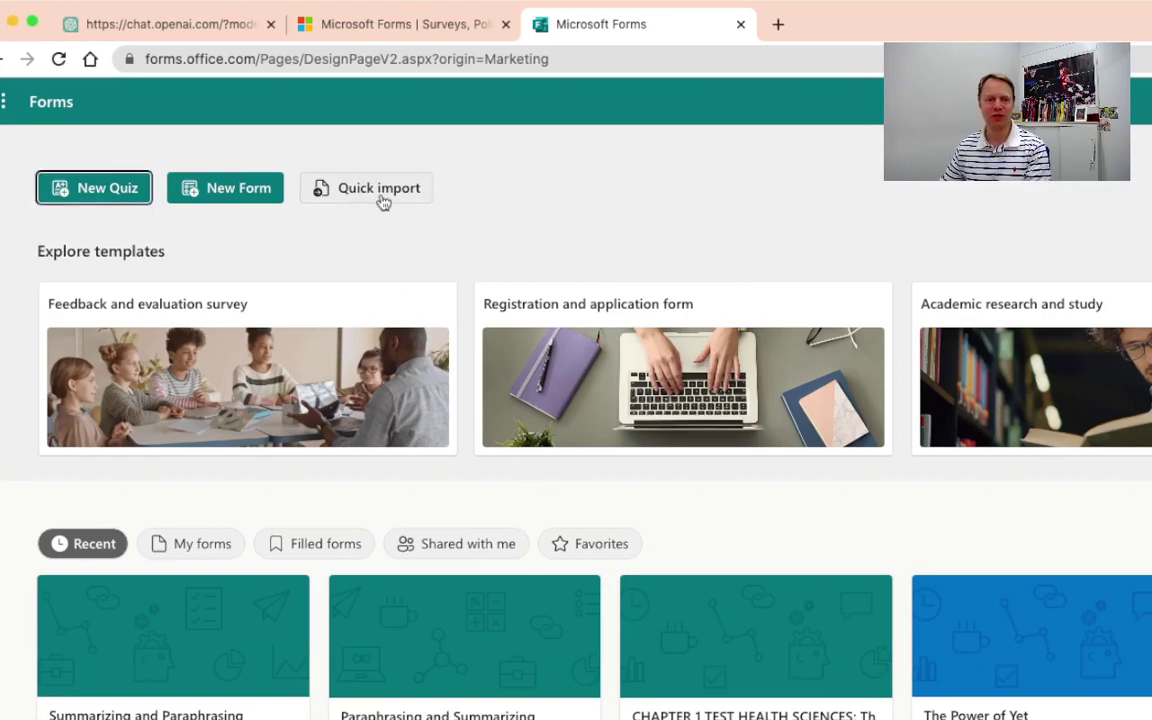
# - Quick-import 01Summarizing and Paraphrasing.docx from the Desktop, choosing to import it as a quiz
pyautogui.click(379, 196)
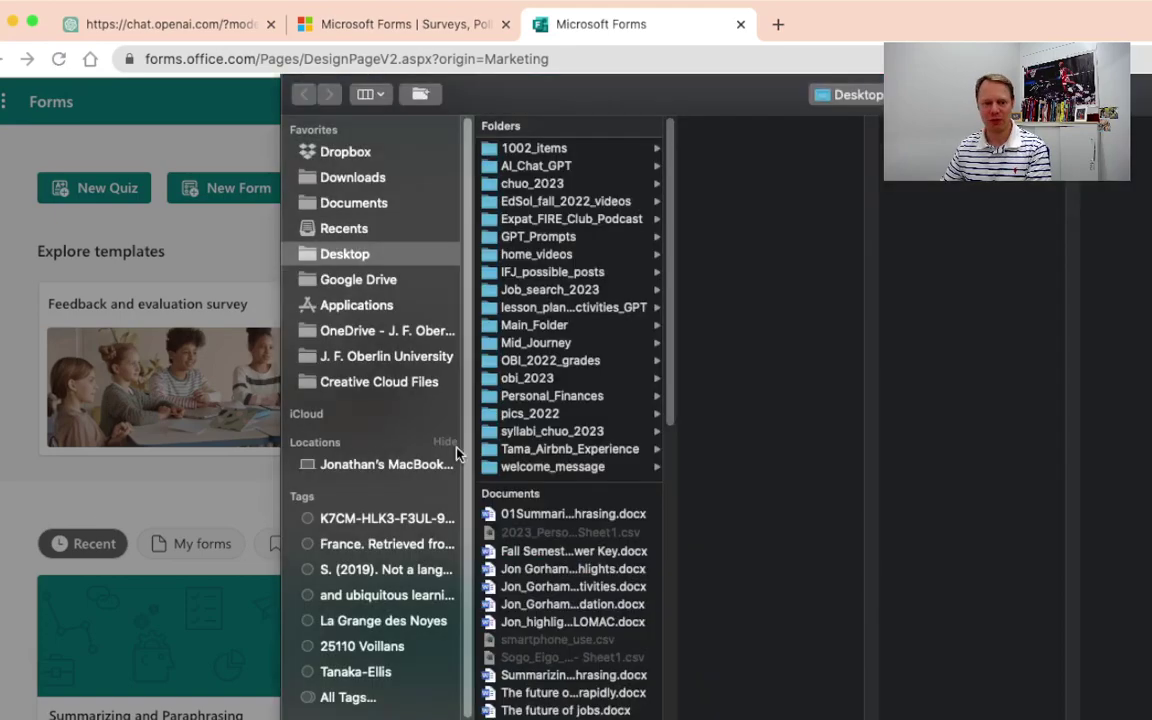
pyautogui.click(565, 514)
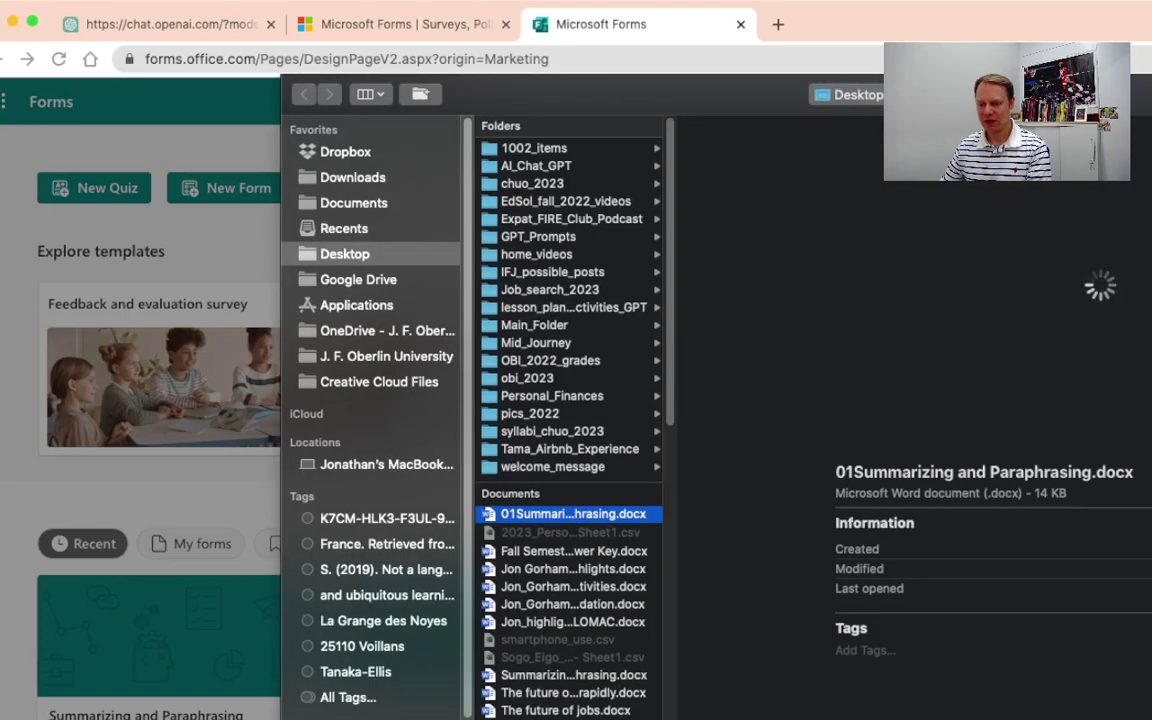
pyautogui.press('Return')
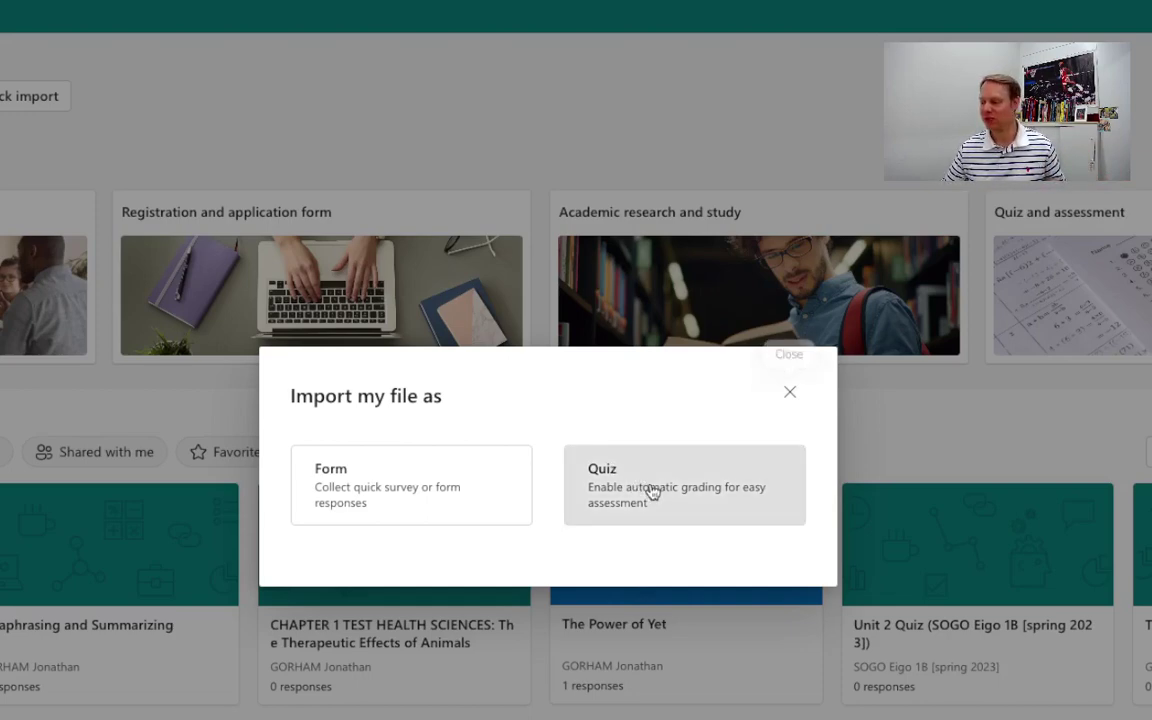
pyautogui.click(705, 512)
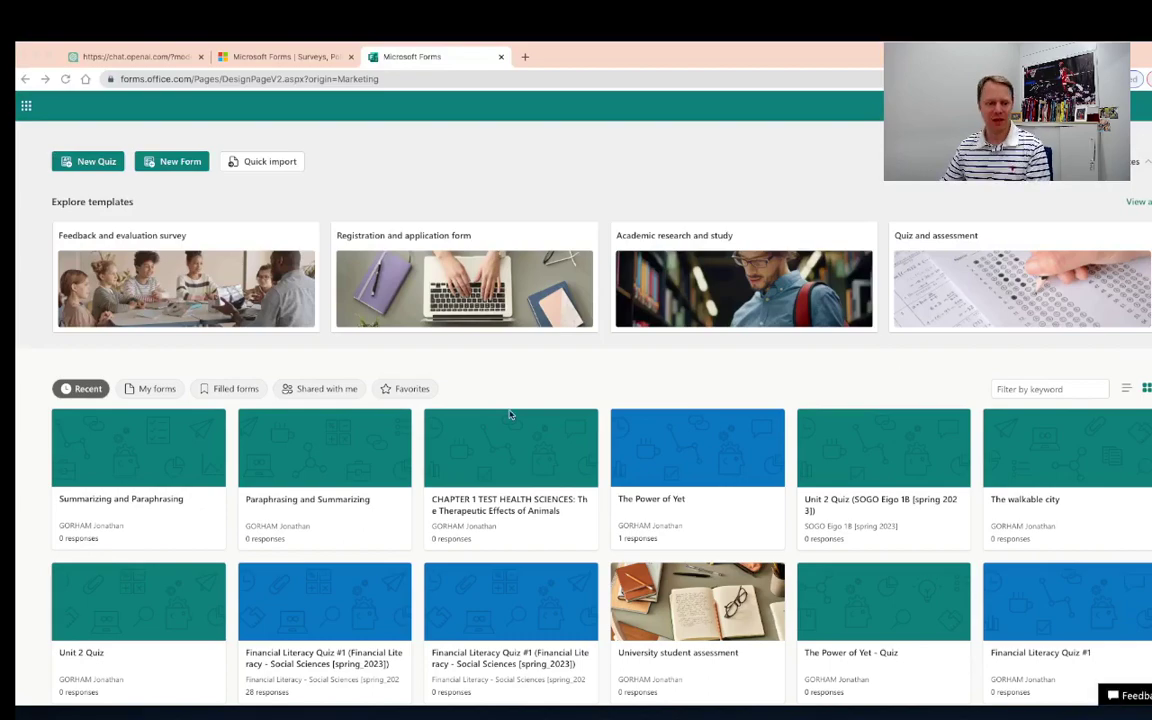
# - Restart Quick import and pick 01Summarizing and Paraphrasing.docx from the Desktop for upload
pyautogui.click(264, 162)
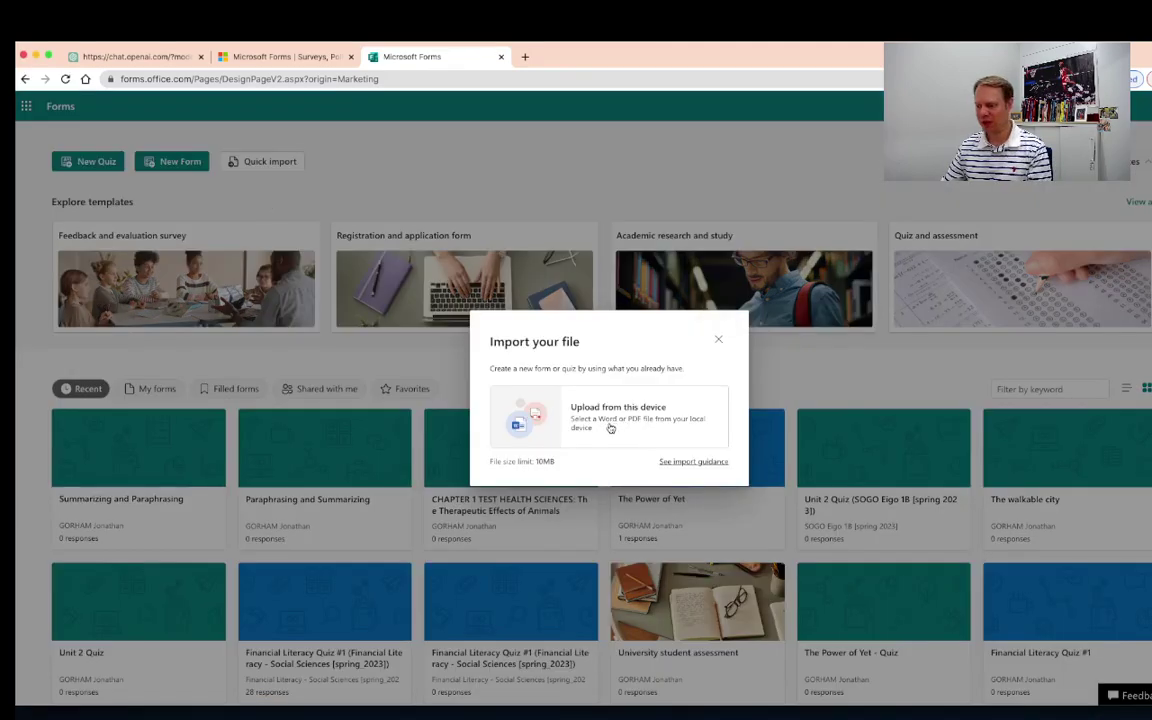
pyautogui.click(610, 428)
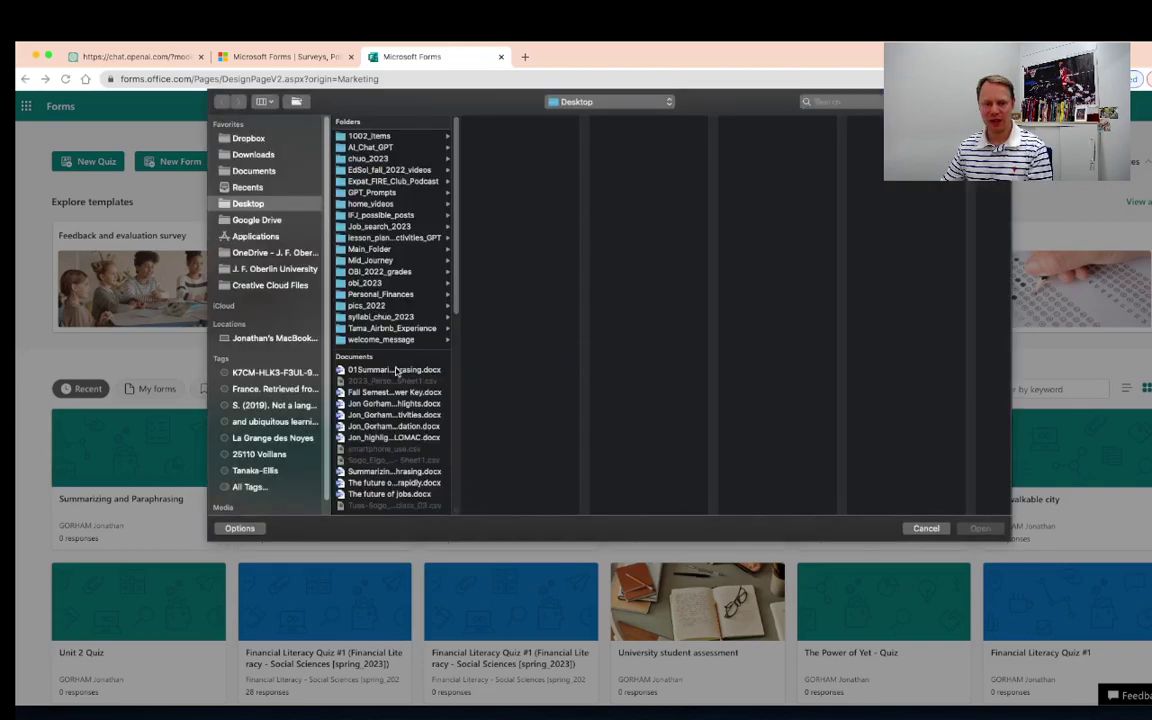
pyautogui.click(396, 371)
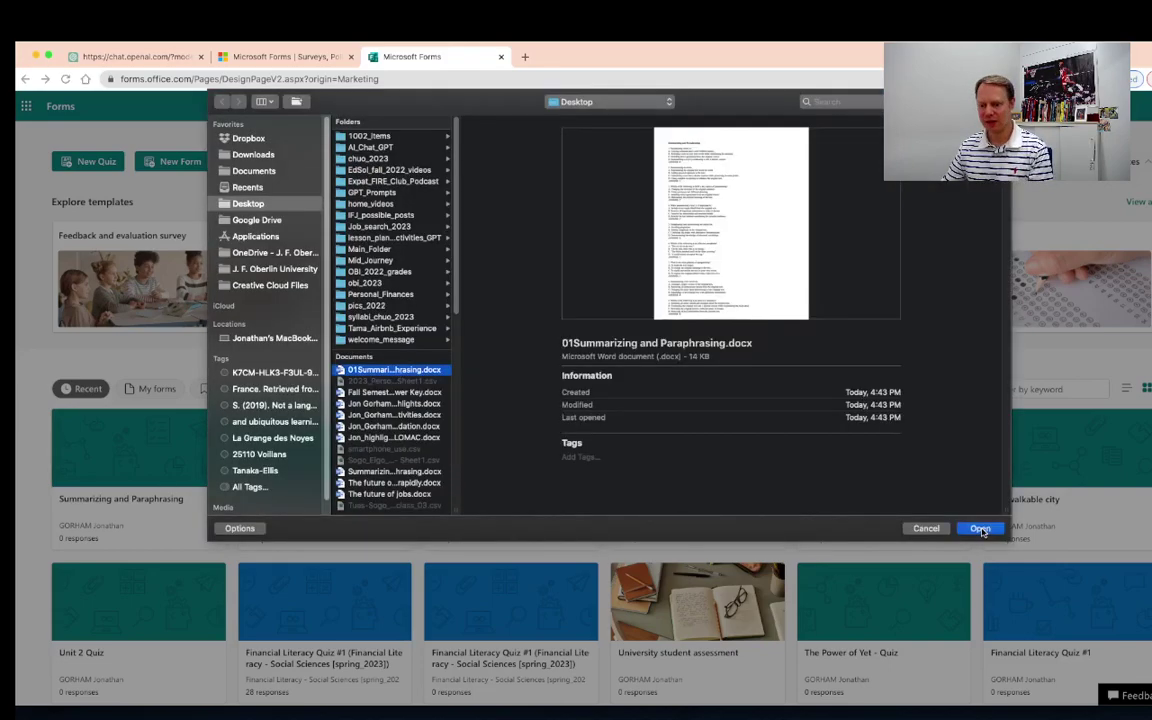
# - Upload the chosen Word file, import it as a quiz, and open the converted quiz for review
pyautogui.click(980, 528)
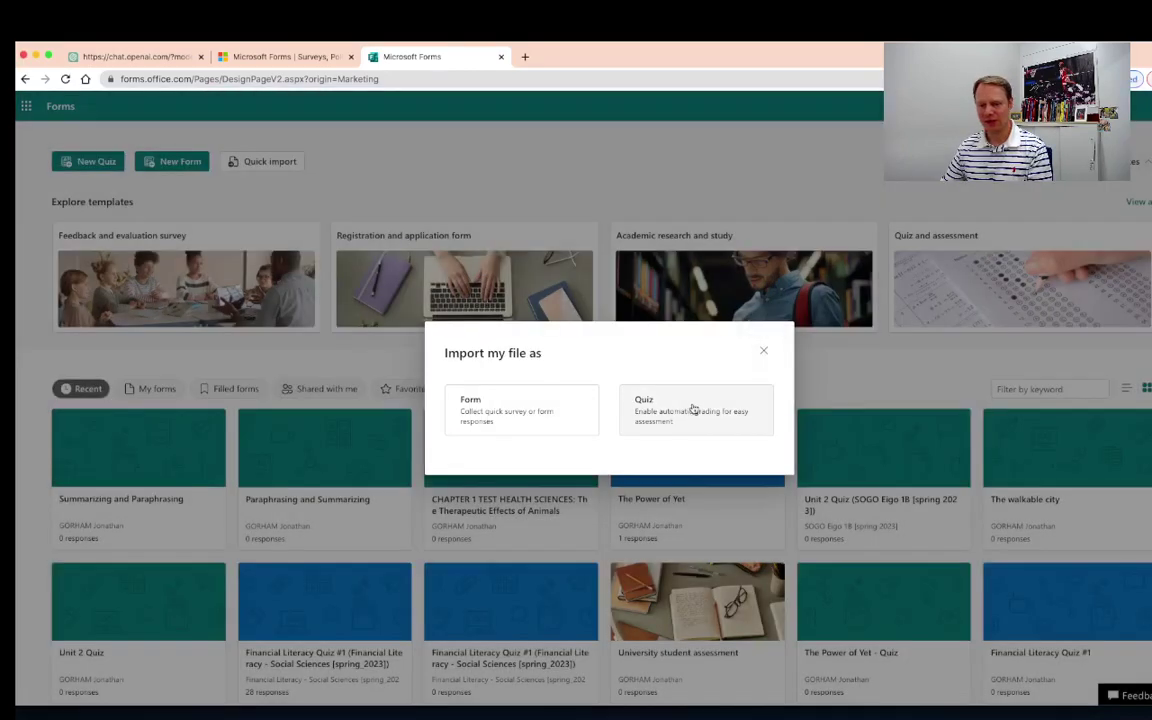
pyautogui.click(692, 407)
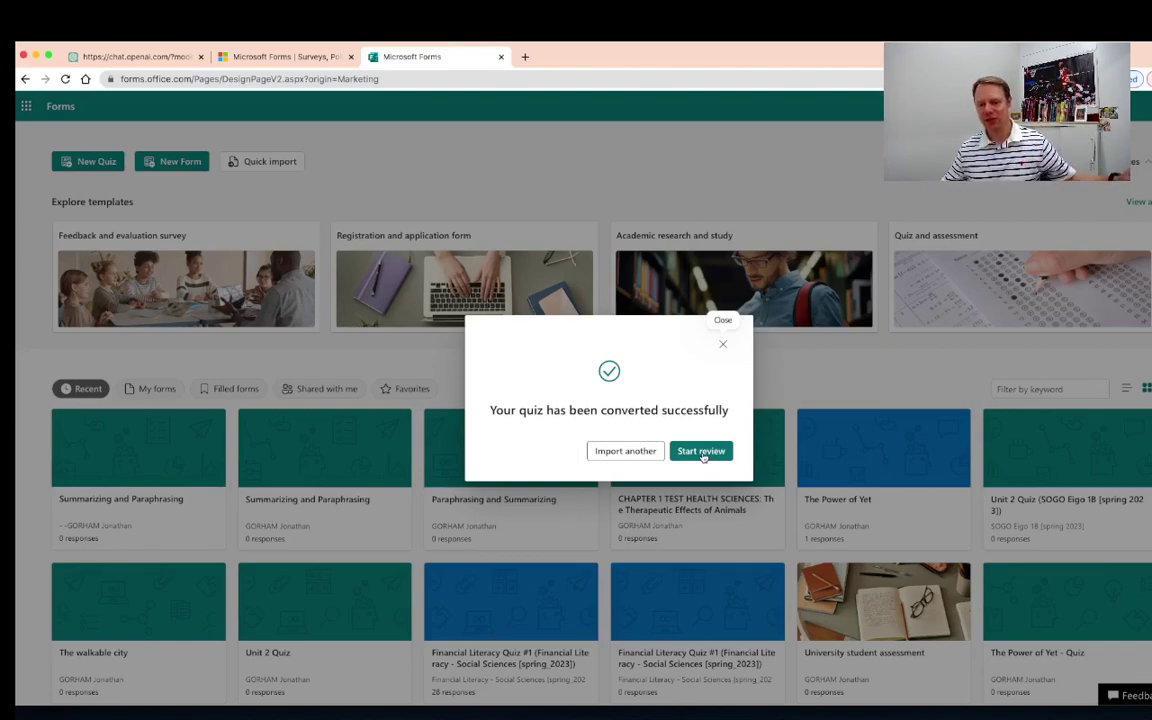
pyautogui.click(701, 452)
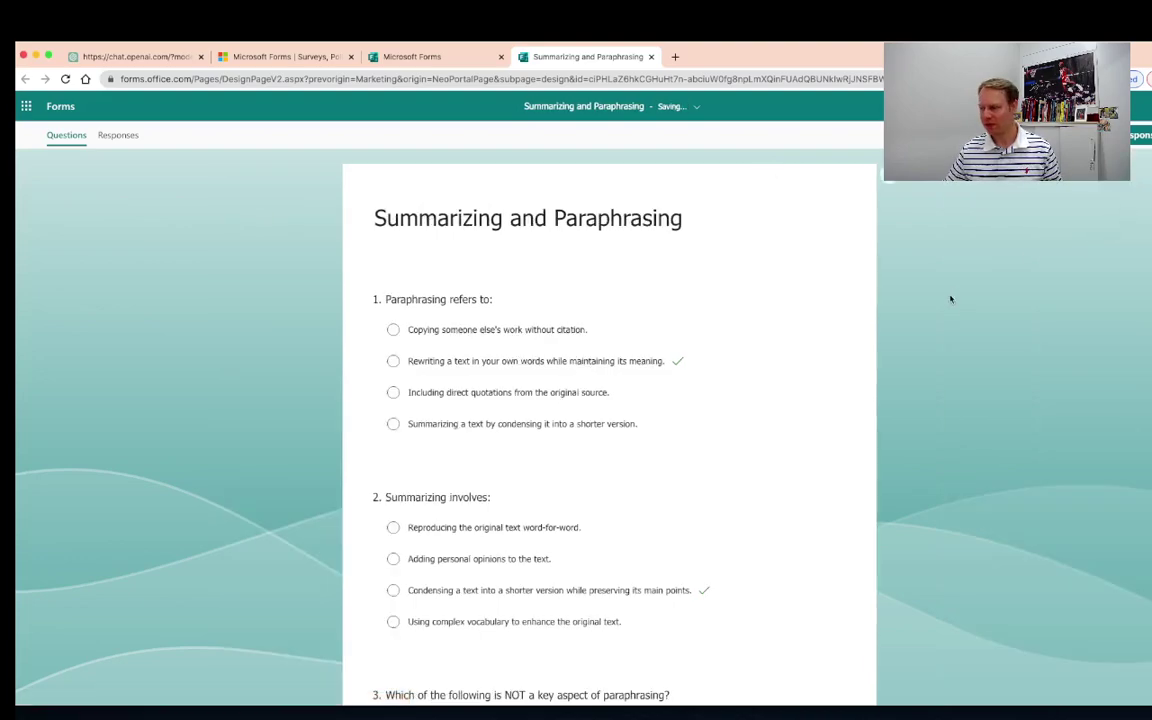
# - Select question 1 of the imported Summarizing and Paraphrasing quiz for editing
pyautogui.click(707, 404)
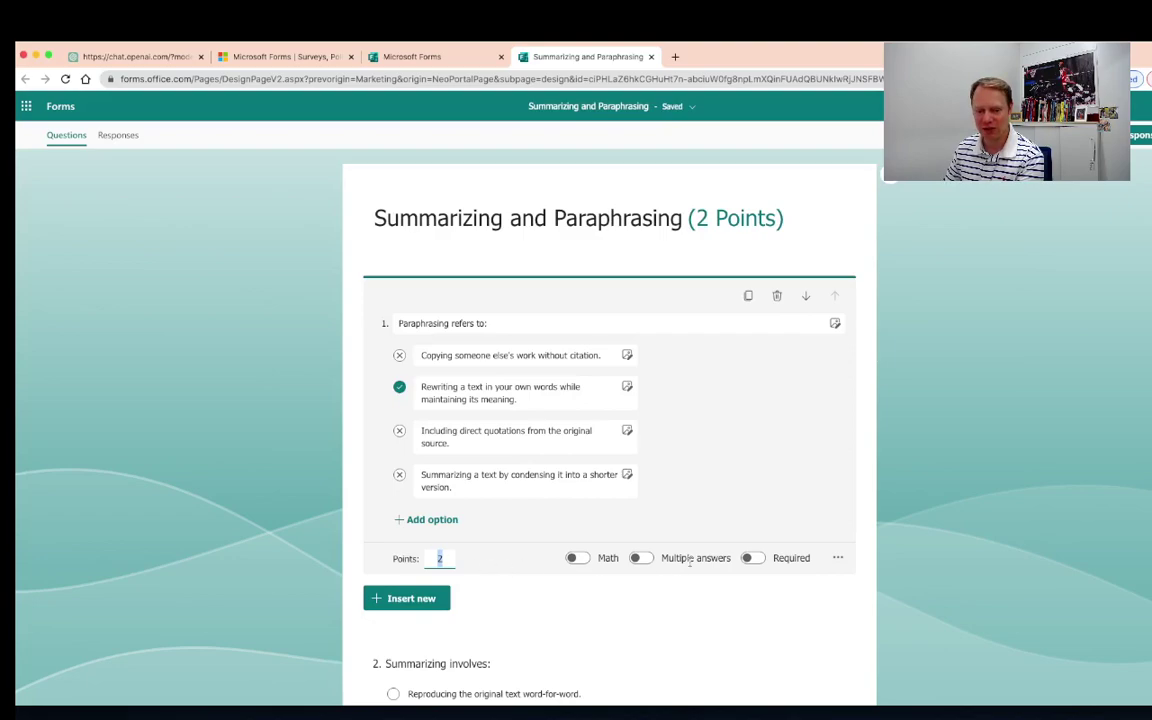
# - Make question 1 required and give question 2 a value of 2 points
pyautogui.click(752, 560)
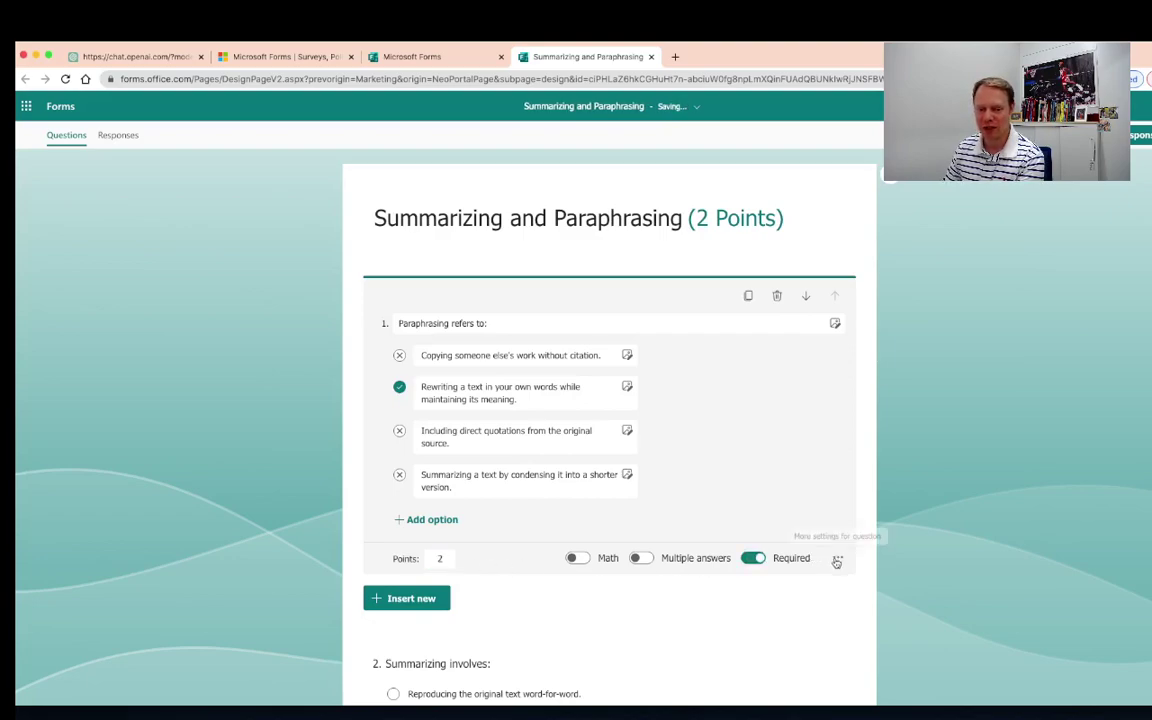
pyautogui.scroll(-3, 795, 603)
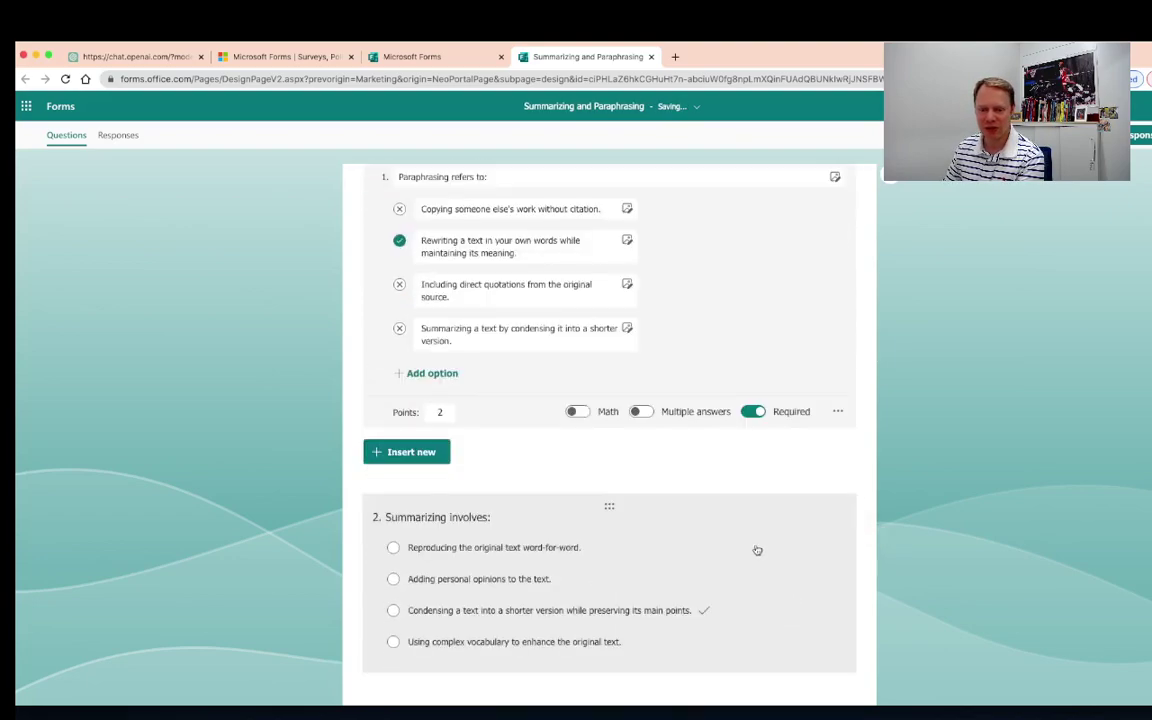
pyautogui.scroll(-1, 750, 543)
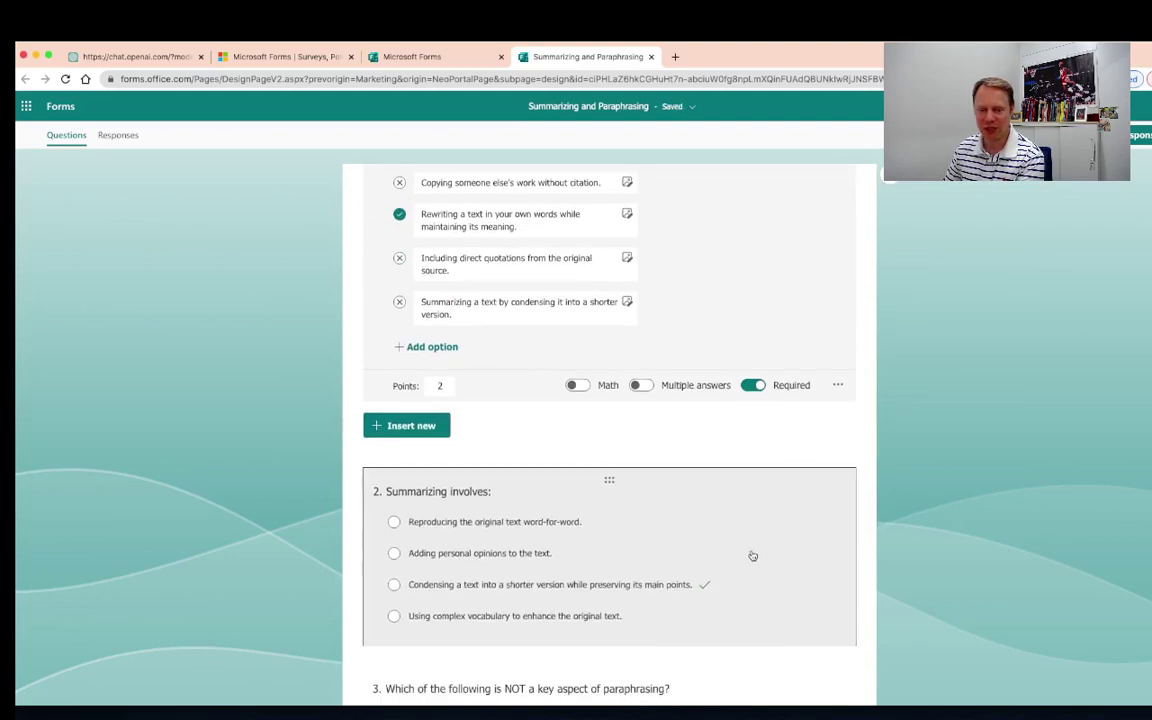
pyautogui.click(648, 607)
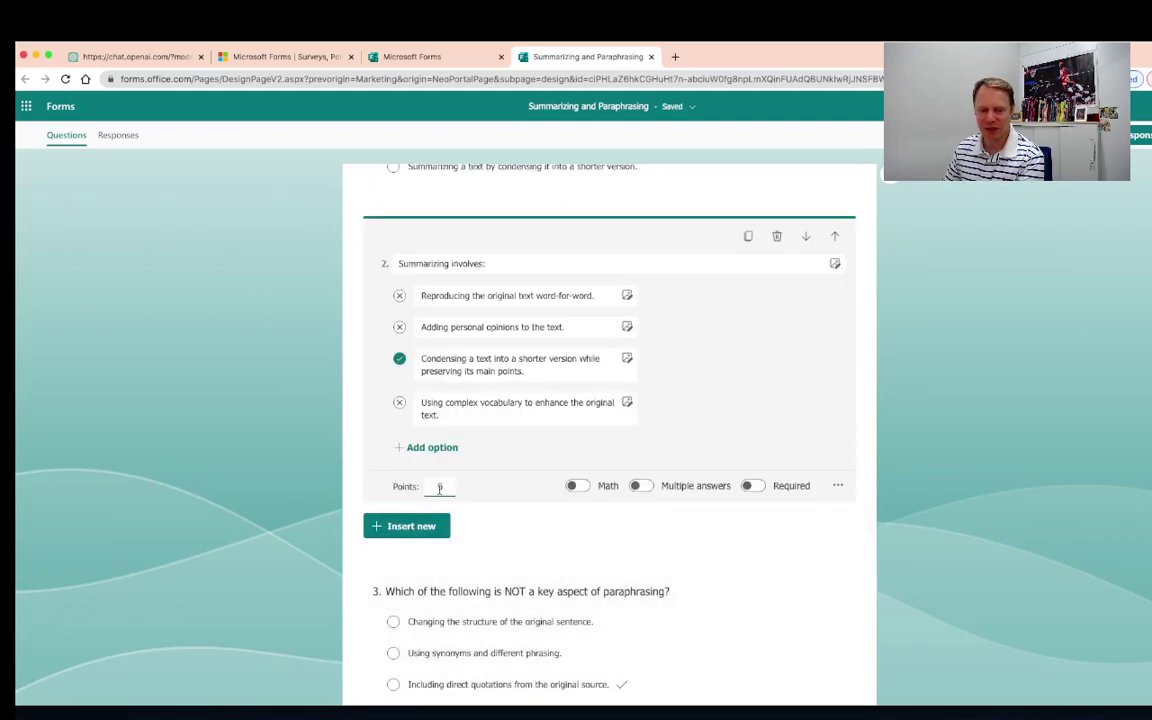
pyautogui.click(437, 487)
pyautogui.write('2')
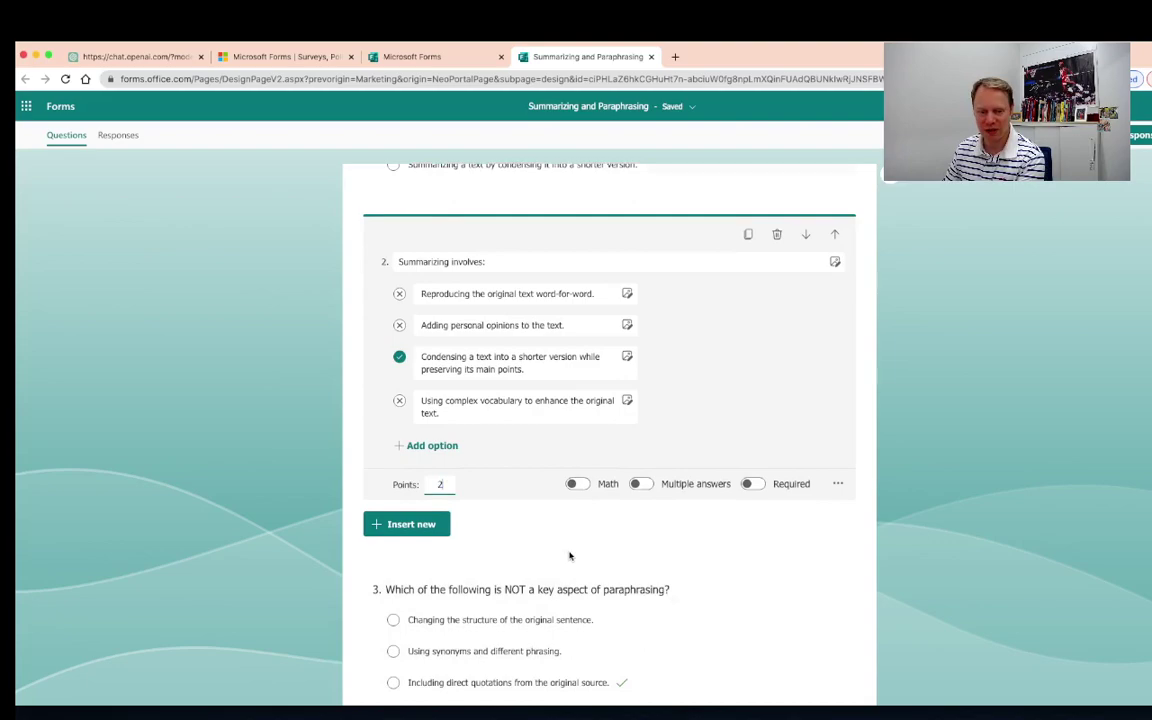
# - Set question 3 to 2 points and required, then make question 2 required
pyautogui.scroll(-3, 568, 553)
pyautogui.click(538, 557)
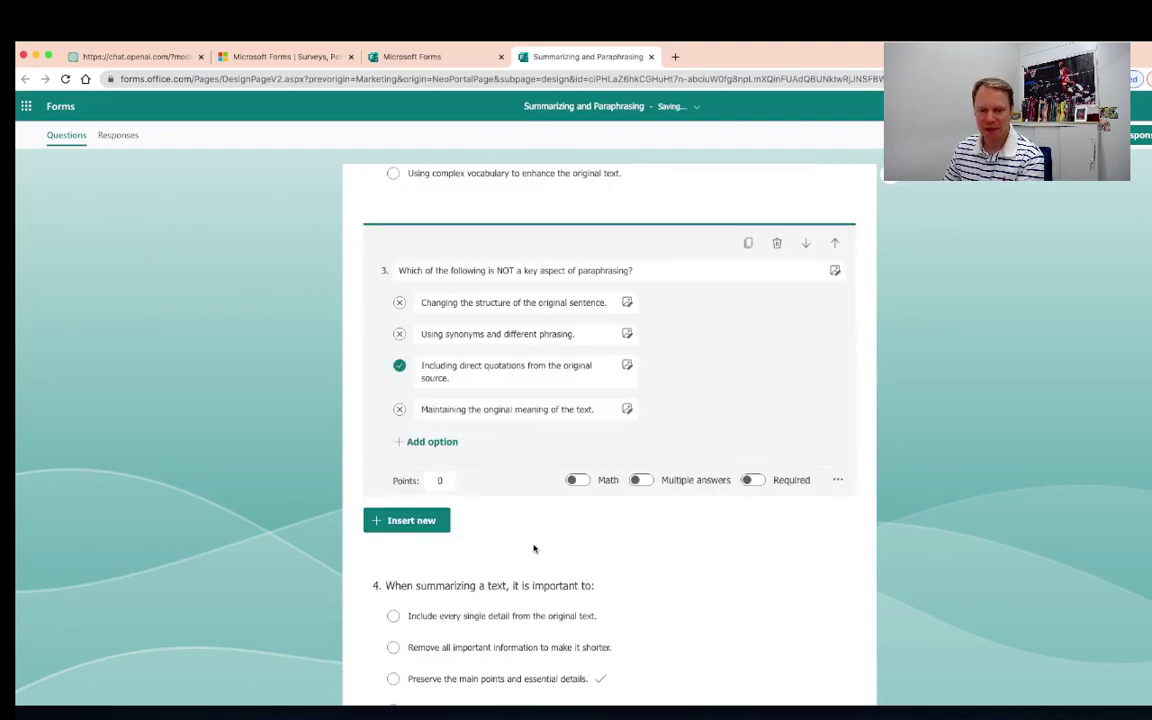
pyautogui.click(433, 427)
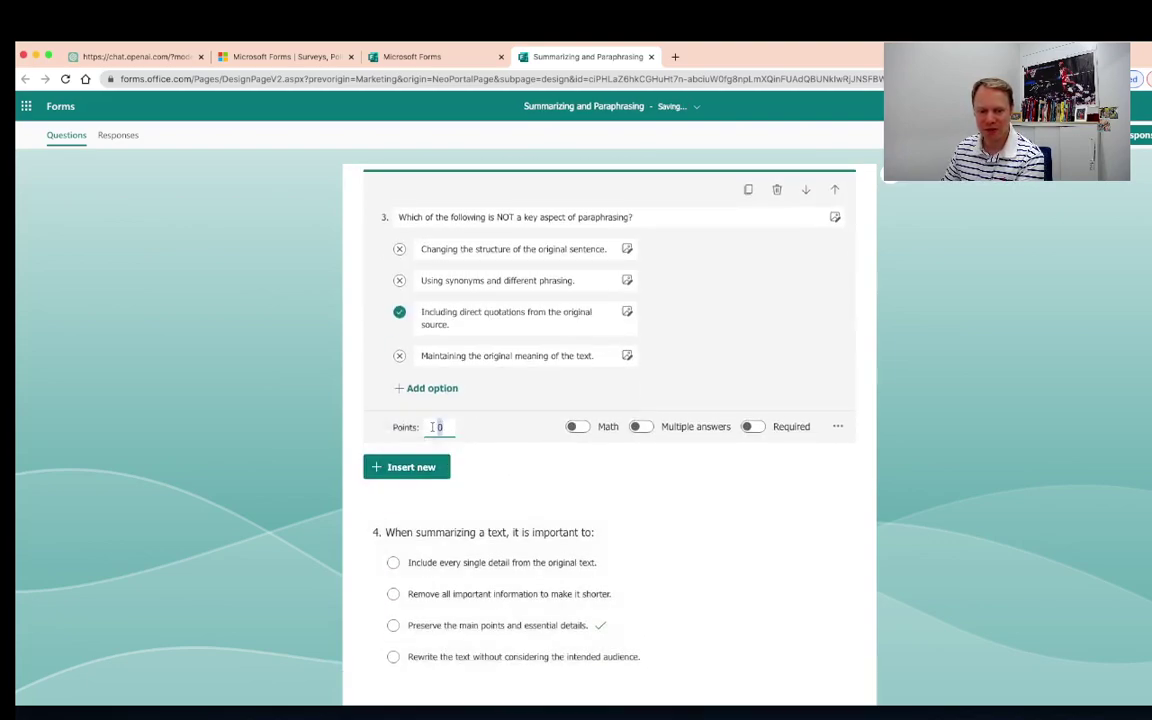
pyautogui.write('2')
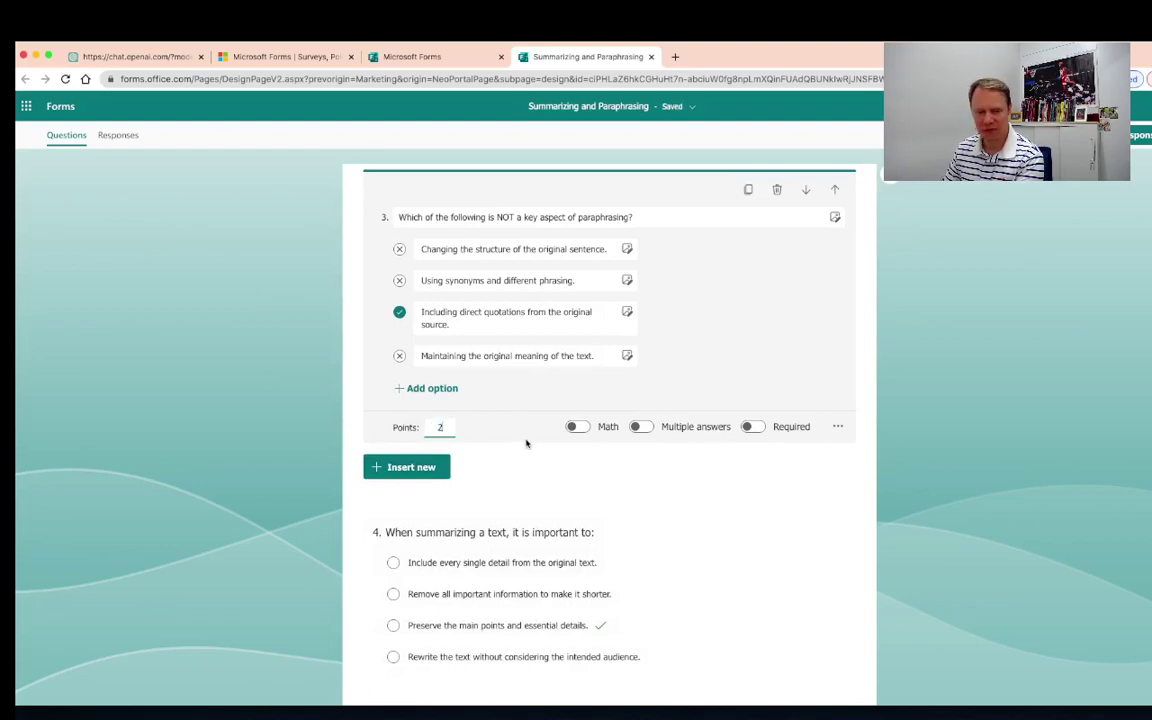
pyautogui.click(747, 426)
pyautogui.scroll(3, 740, 415)
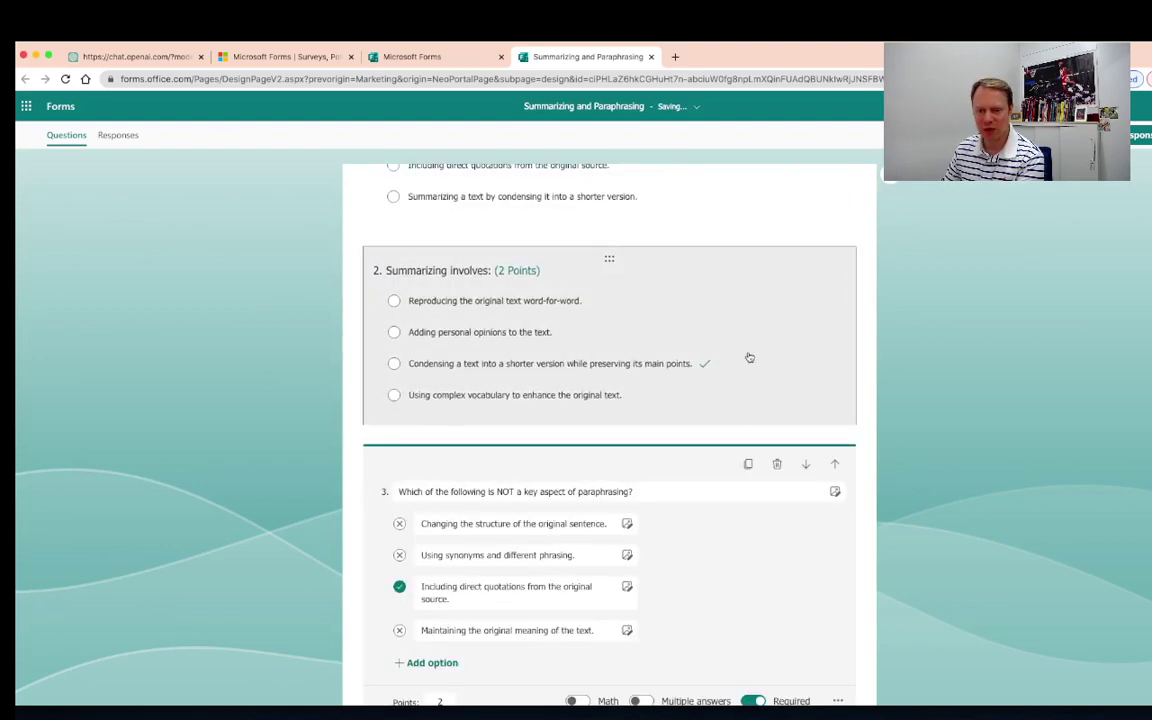
pyautogui.click(758, 409)
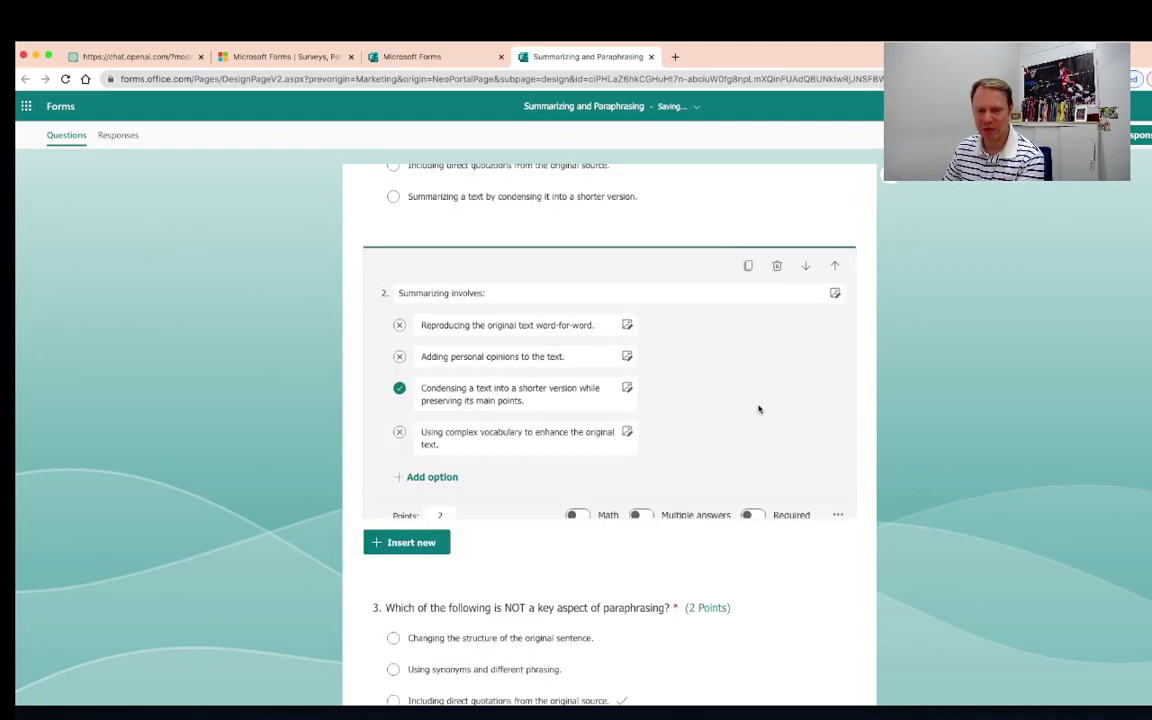
pyautogui.click(750, 514)
# - Set question 4 to 2 points and required, and start editing question 5's points
pyautogui.scroll(-3, 746, 516)
pyautogui.scroll(-2, 743, 515)
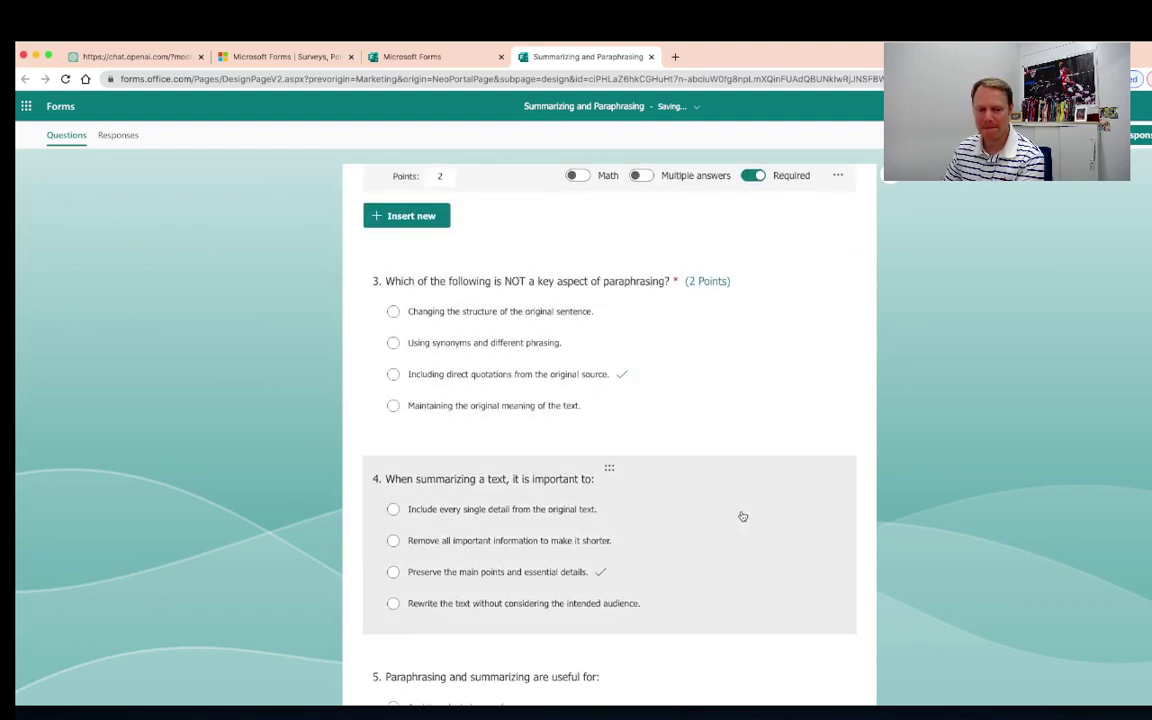
pyautogui.click(689, 533)
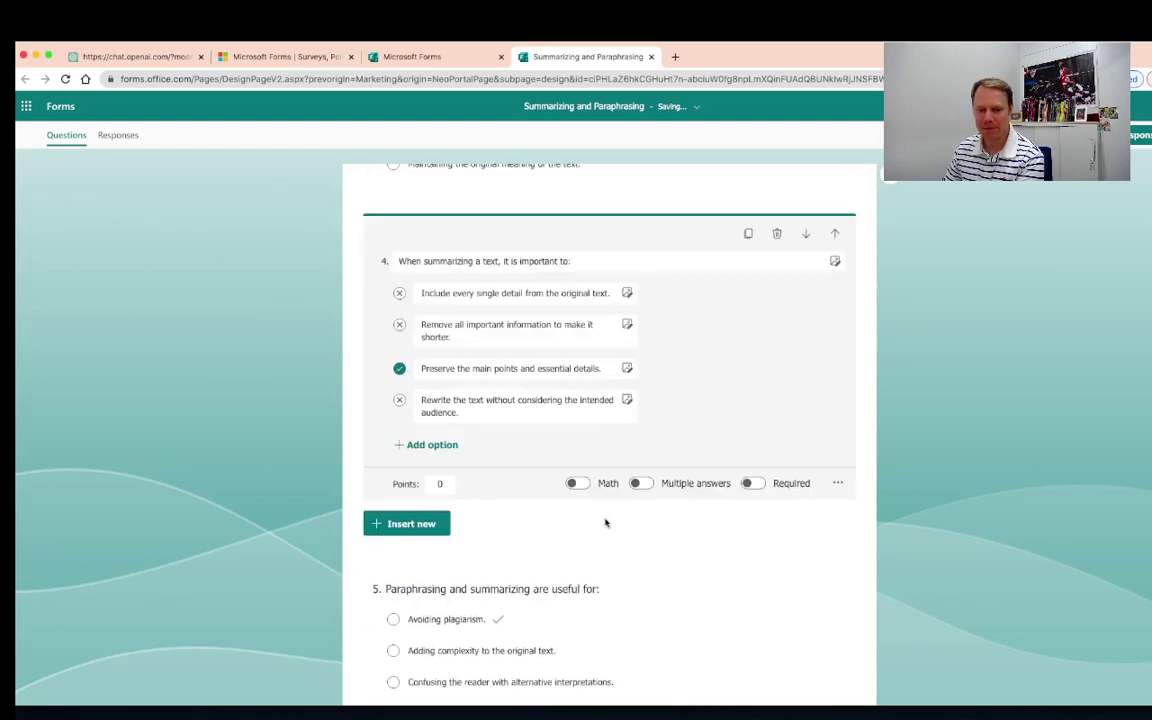
pyautogui.click(430, 483)
pyautogui.write('2')
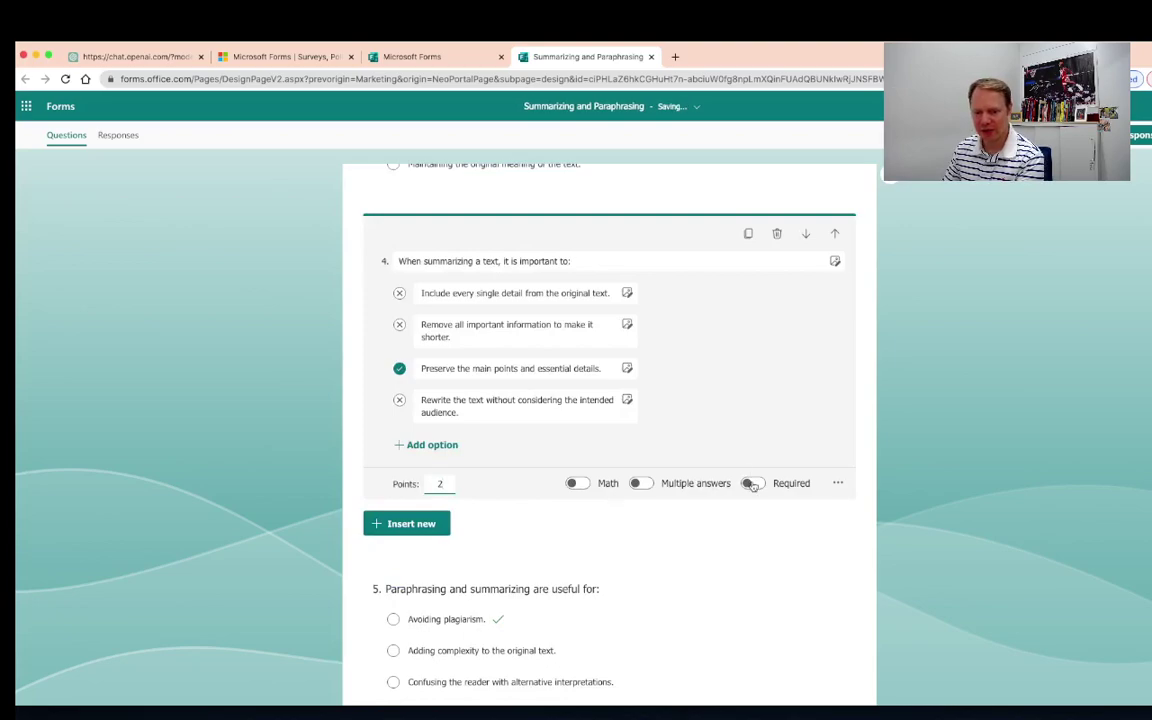
pyautogui.click(752, 483)
pyautogui.scroll(-1, 710, 501)
pyautogui.click(707, 546)
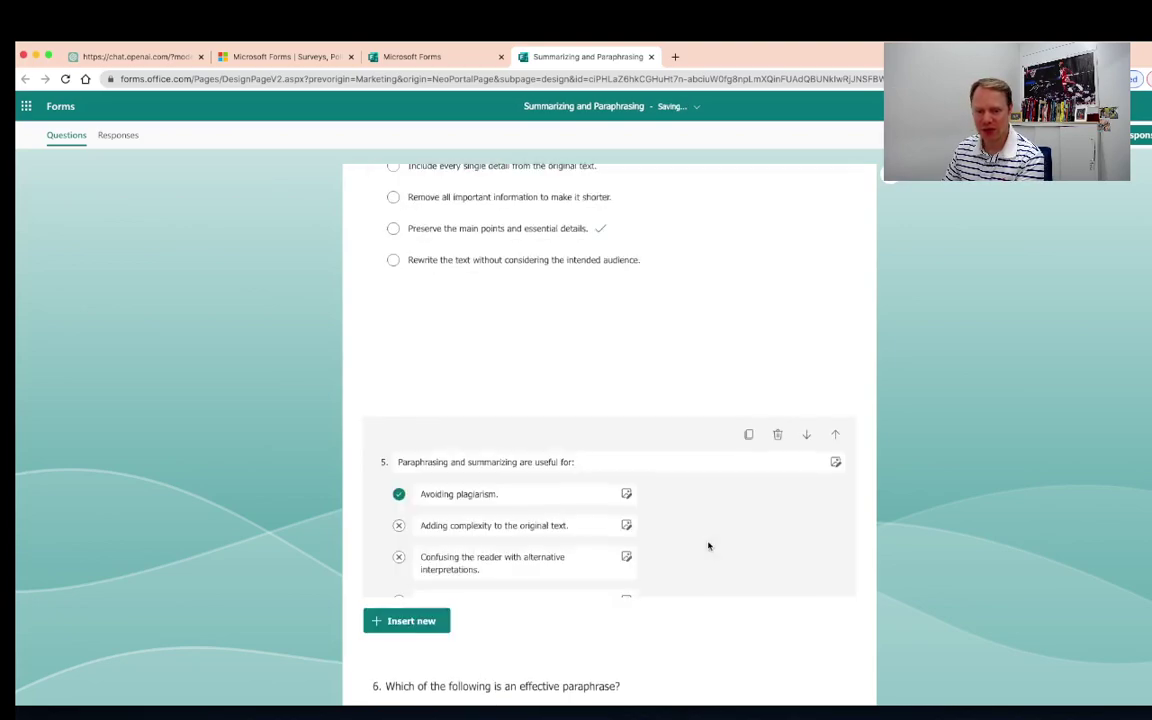
pyautogui.click(437, 554)
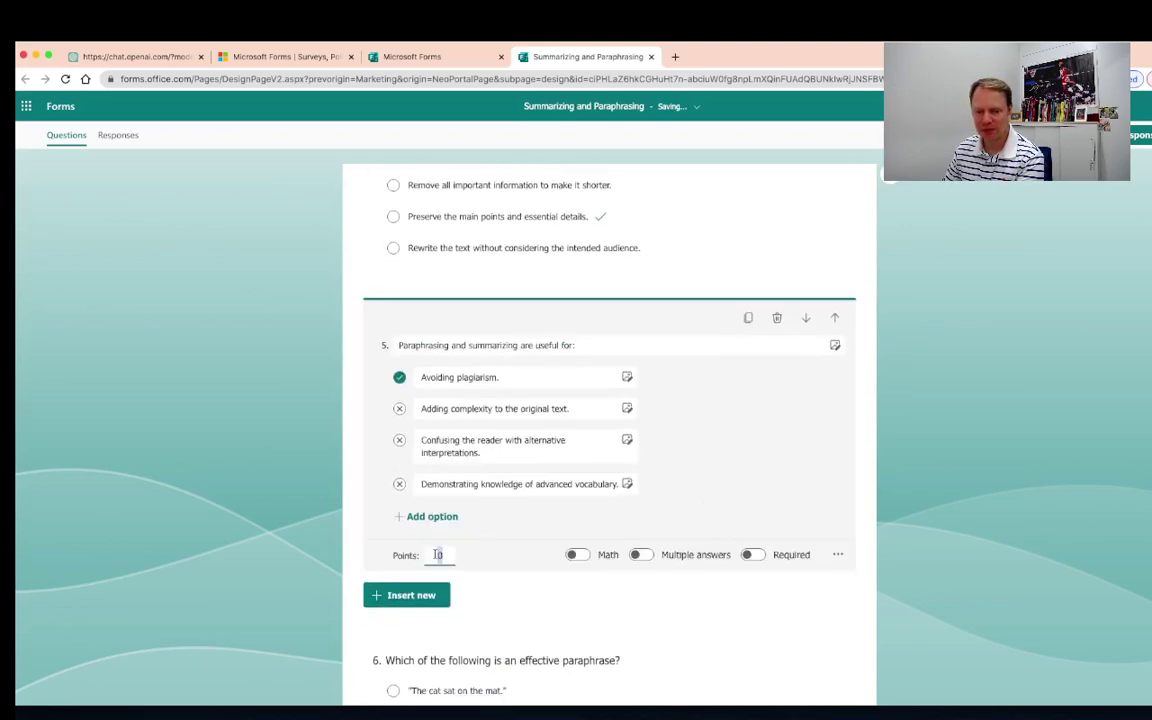
# - Finish question 5 at 2 points and required, and set question 6 to 2 points and required
pyautogui.write('2')
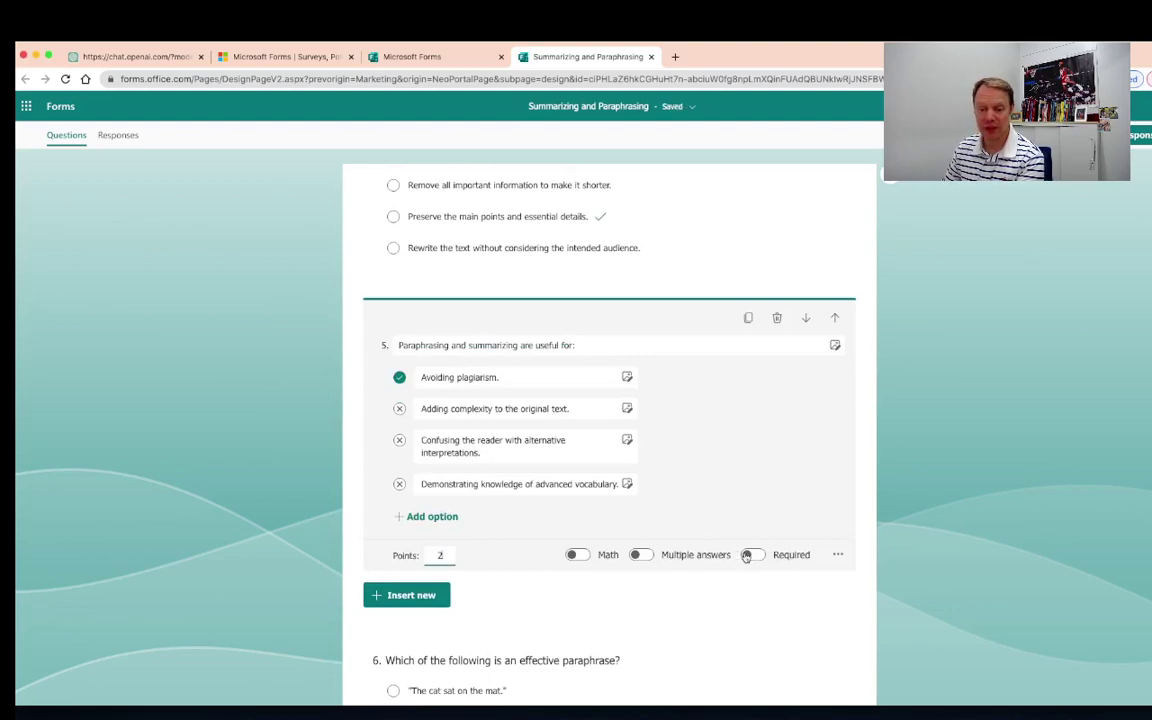
pyautogui.click(748, 556)
pyautogui.scroll(-5, 743, 558)
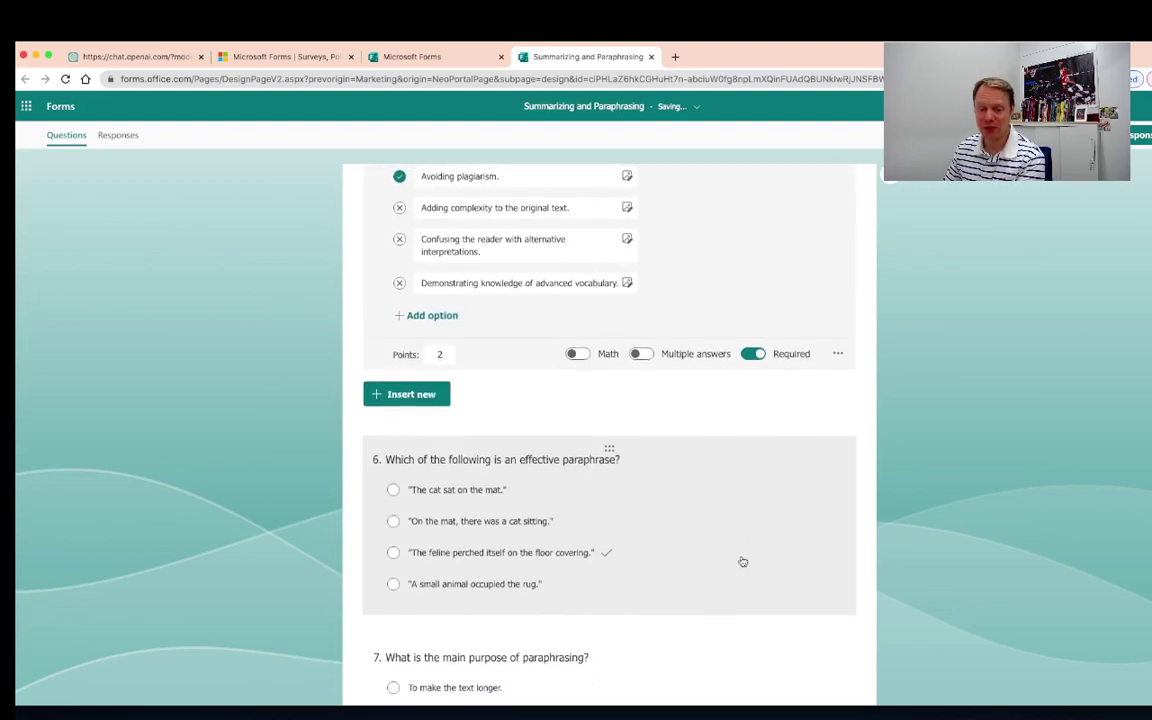
pyautogui.click(700, 540)
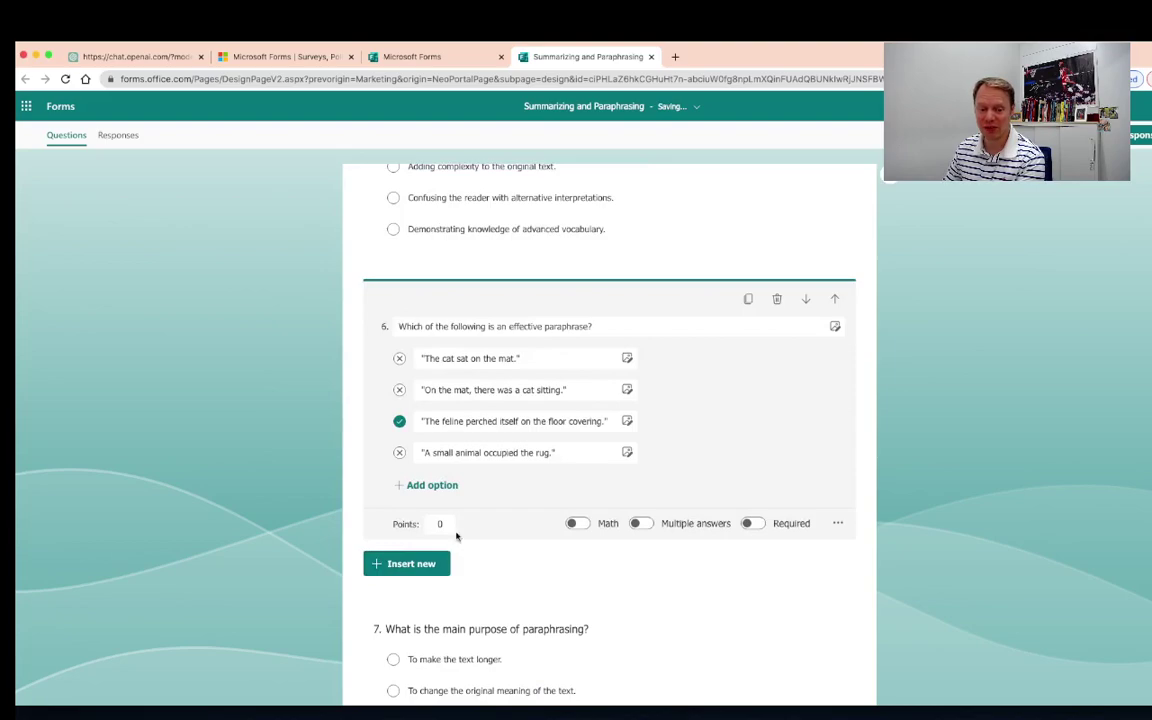
pyautogui.click(445, 524)
pyautogui.moveTo(445, 524); pyautogui.dragTo(424, 524)
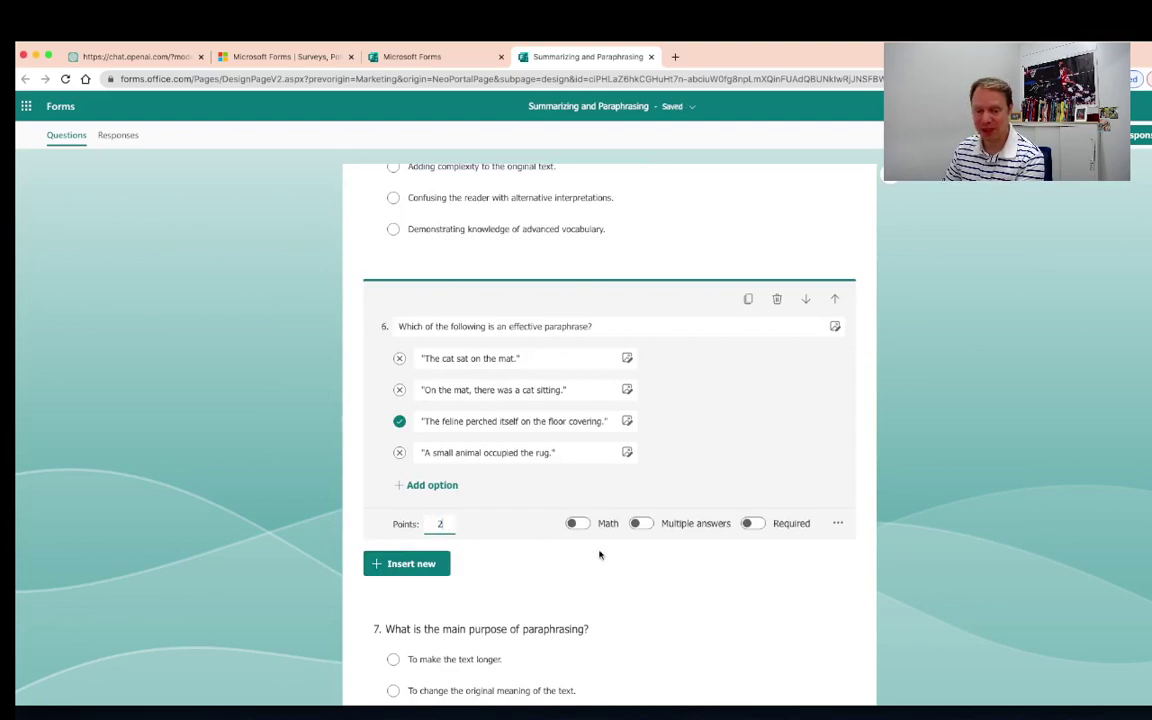
pyautogui.write('2')
pyautogui.click(752, 524)
# - Make questions 7 and 8 each worth 2 points and required
pyautogui.scroll(-2, 717, 597)
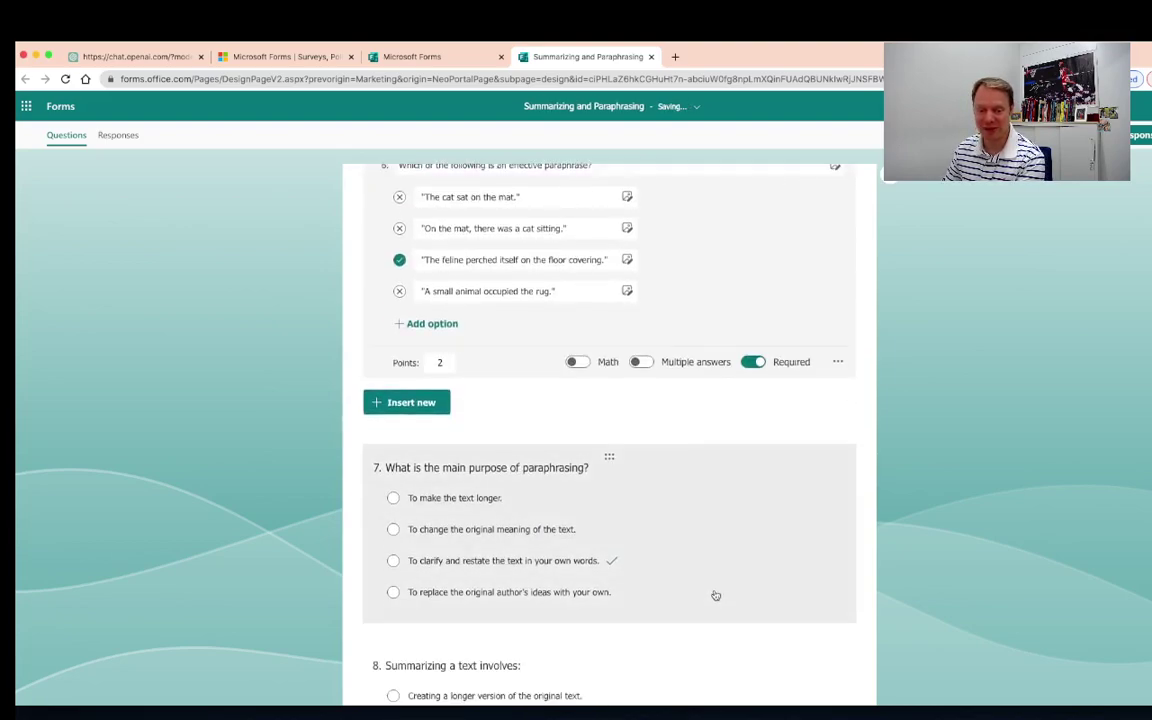
pyautogui.click(684, 545)
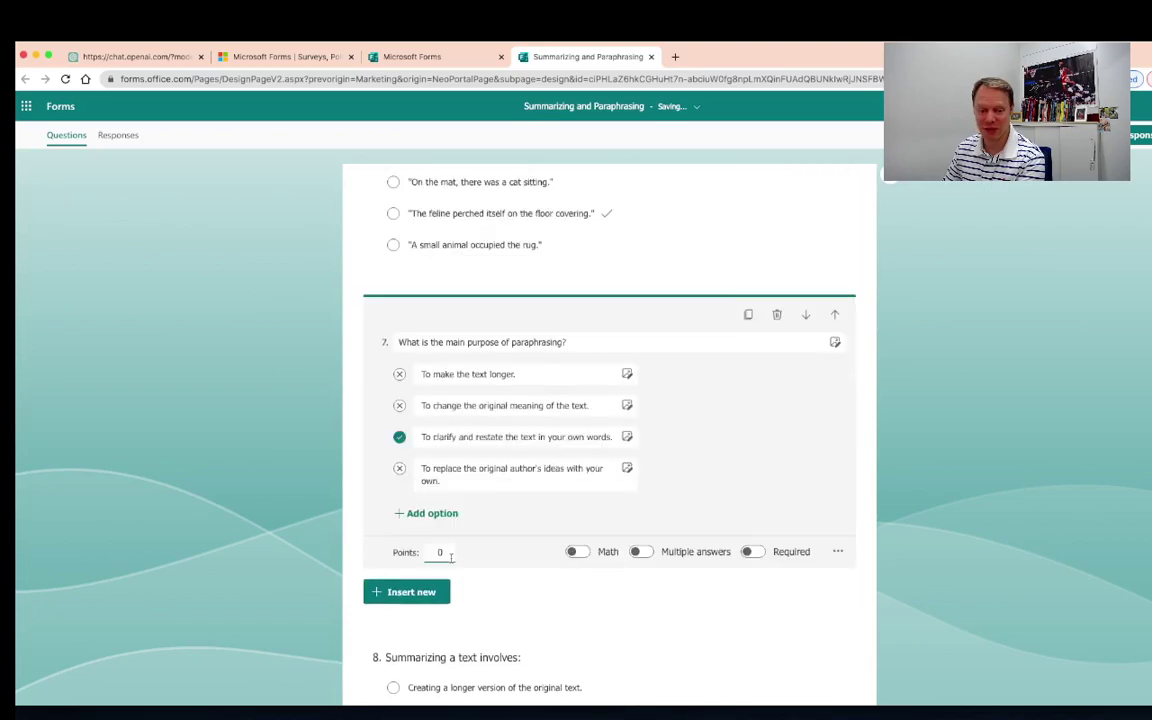
pyautogui.write('2')
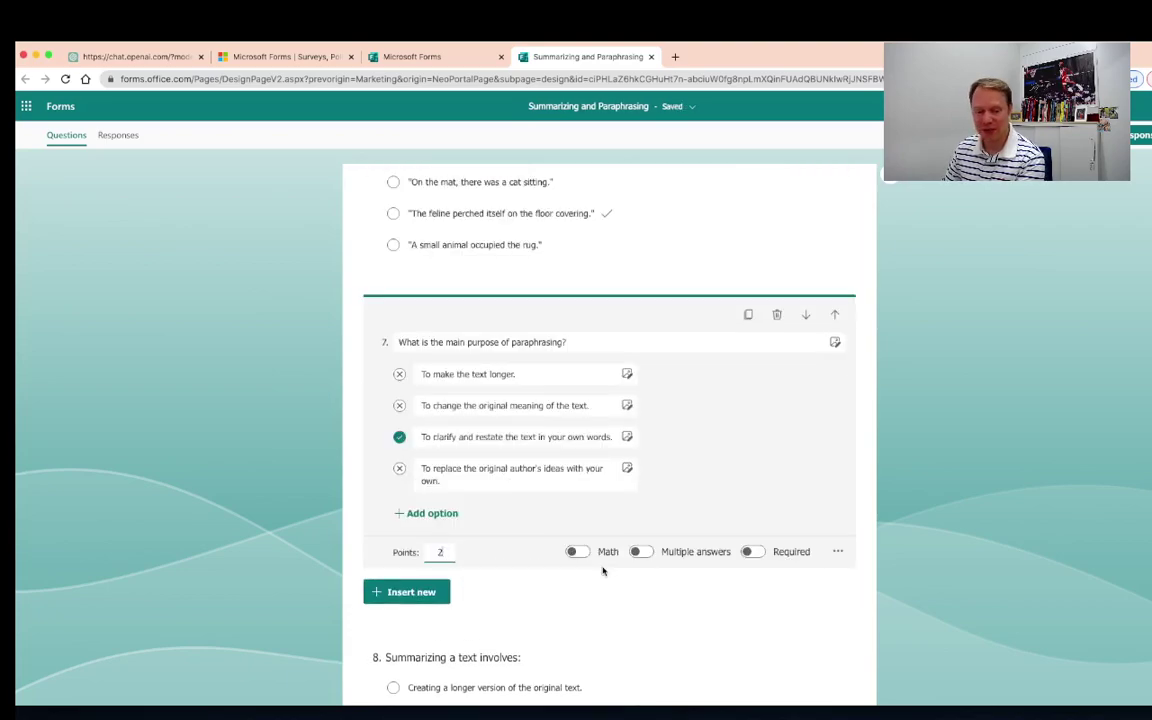
pyautogui.click(752, 551)
pyautogui.scroll(-3, 728, 590)
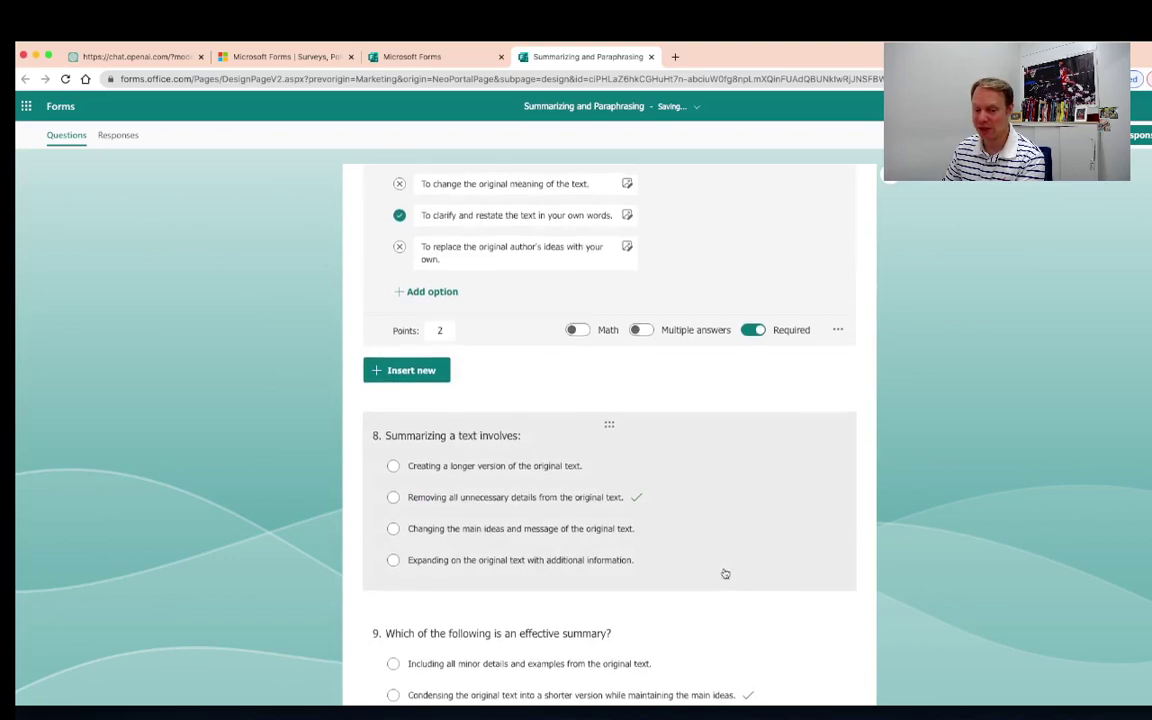
pyautogui.click(712, 513)
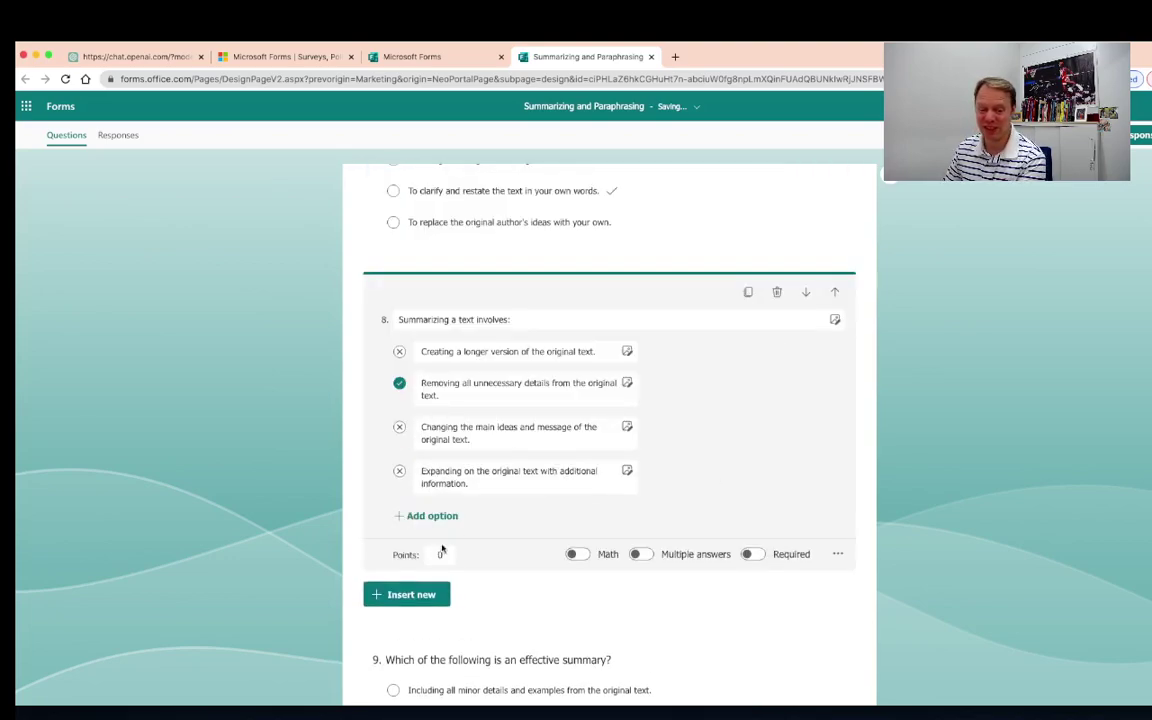
pyautogui.click(438, 554)
pyautogui.write('2')
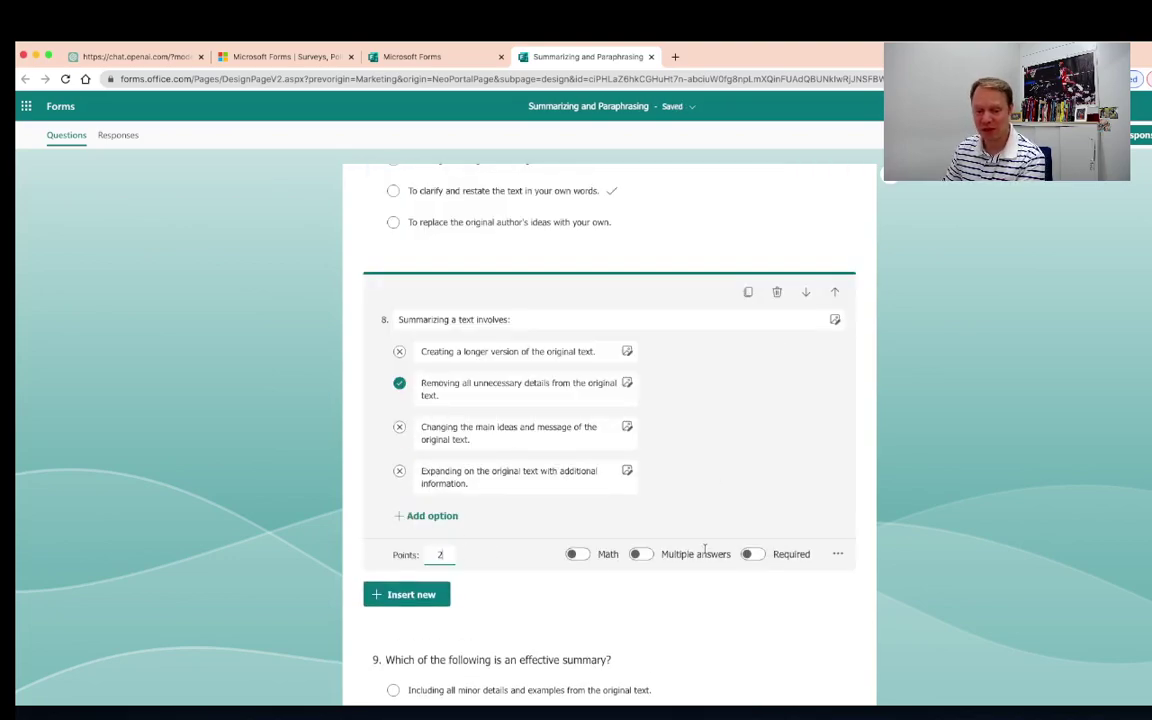
pyautogui.click(750, 554)
# - Set question 9 to 2 points and required
pyautogui.scroll(-3, 733, 565)
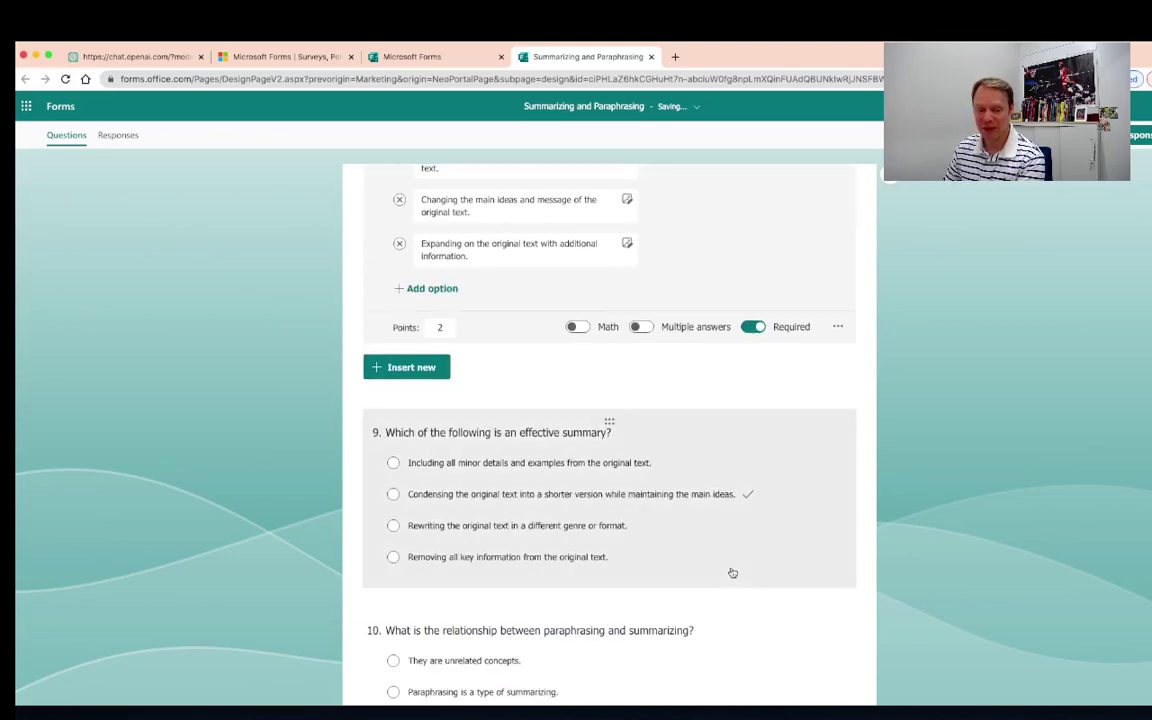
pyautogui.click(555, 535)
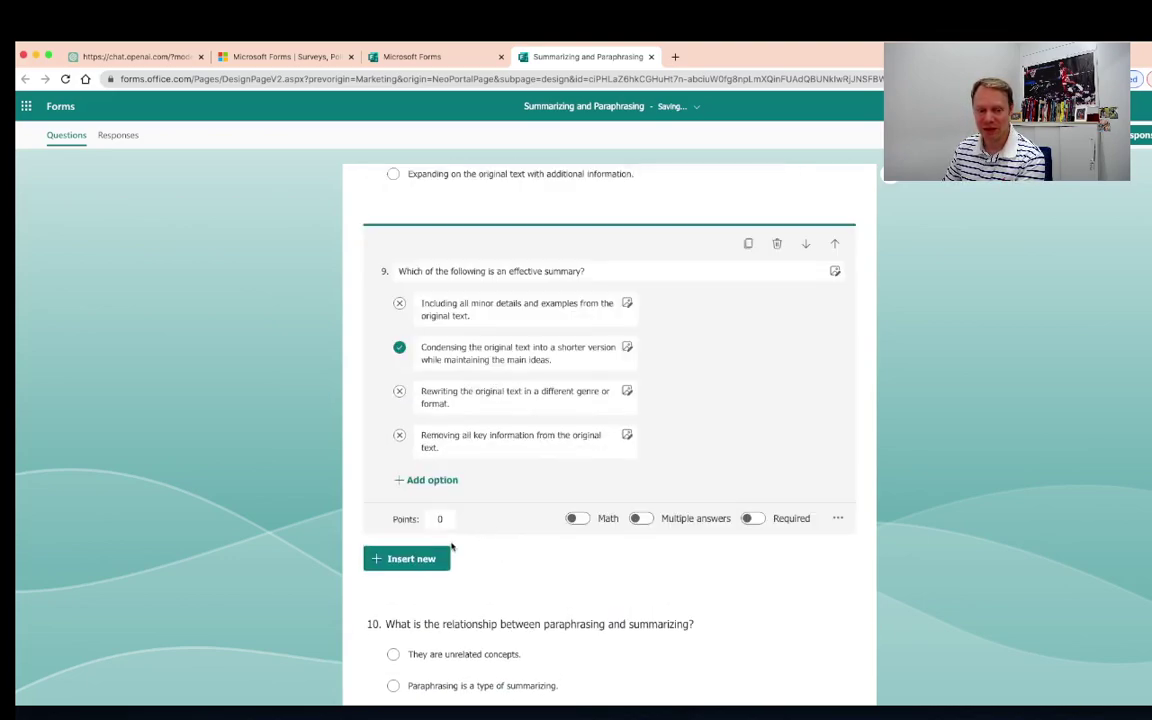
pyautogui.click(441, 518)
pyautogui.moveTo(441, 518); pyautogui.dragTo(431, 520)
pyautogui.write('2')
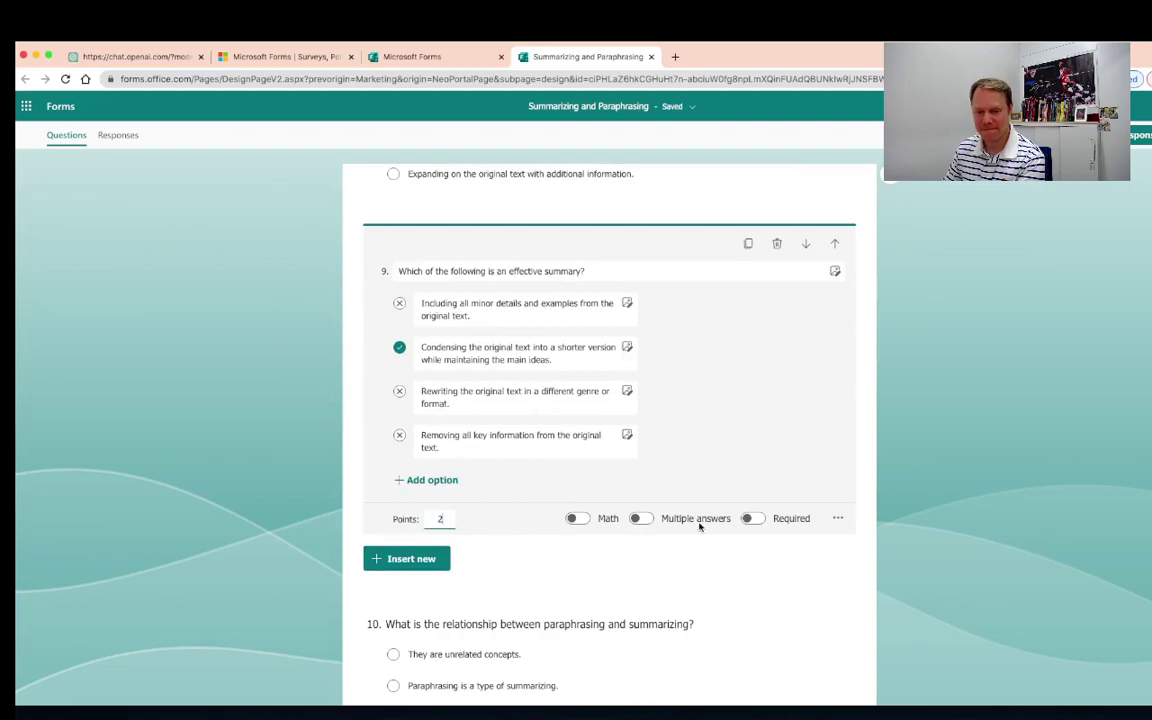
pyautogui.click(752, 518)
# - Set question 10 to 2 points and required, then finish editing
pyautogui.scroll(-2, 712, 563)
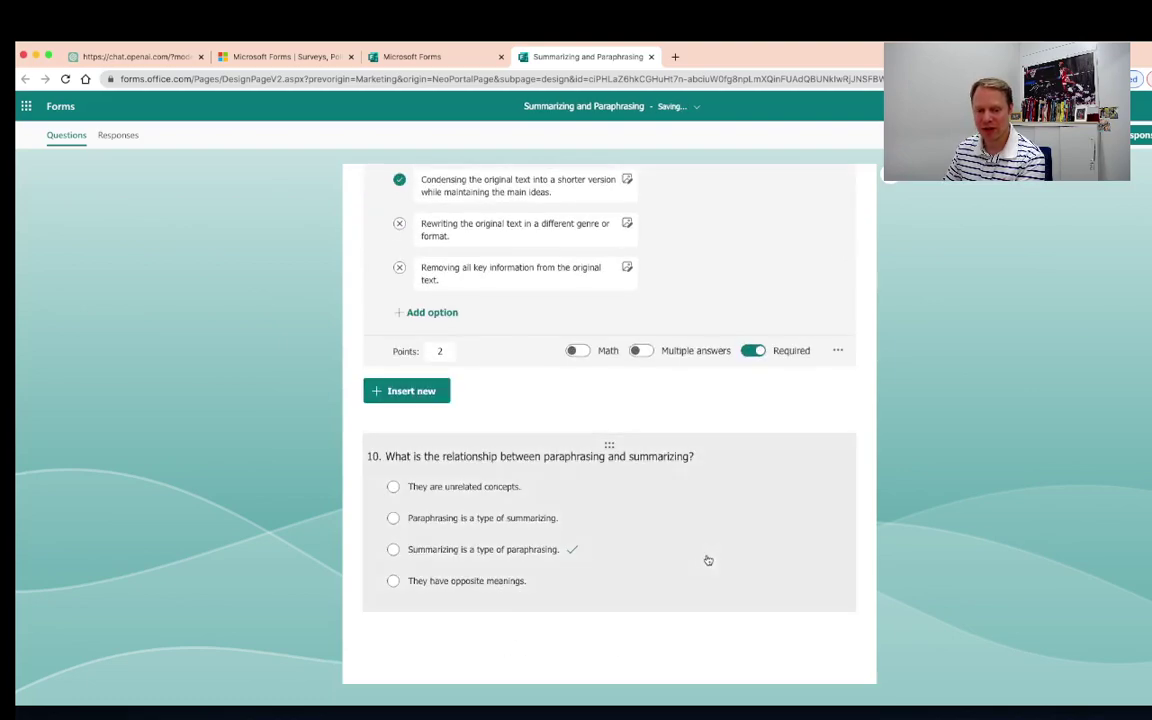
pyautogui.click(669, 559)
pyautogui.click(439, 548)
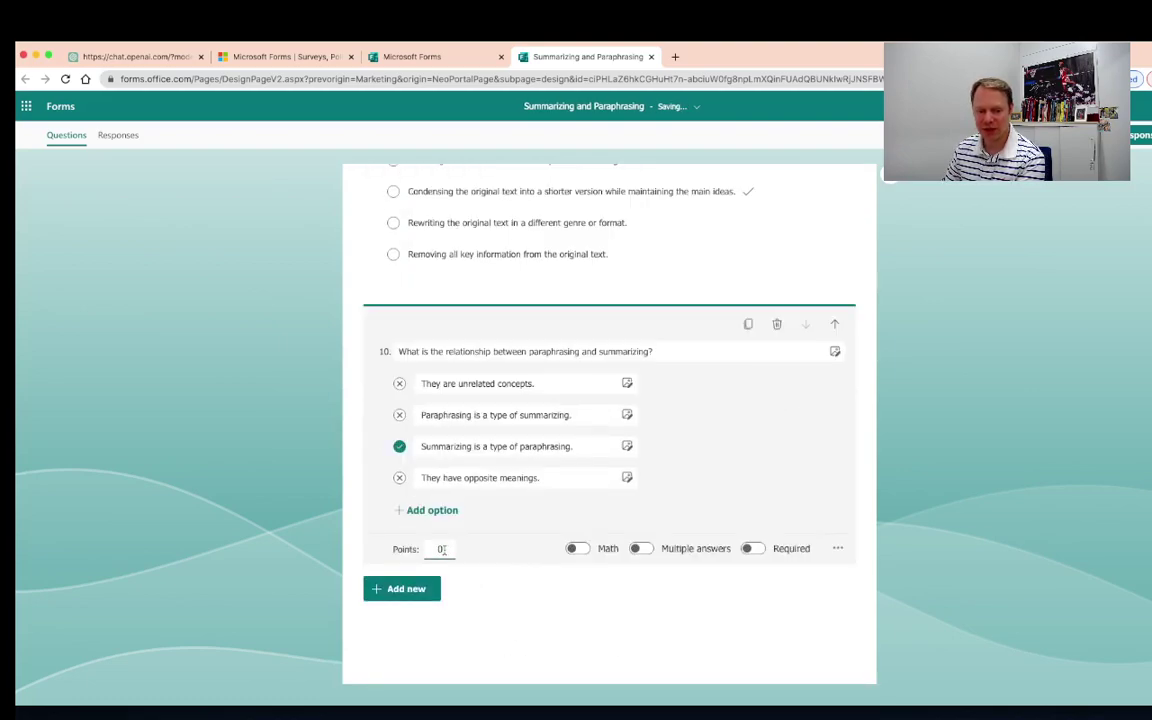
pyautogui.write('2')
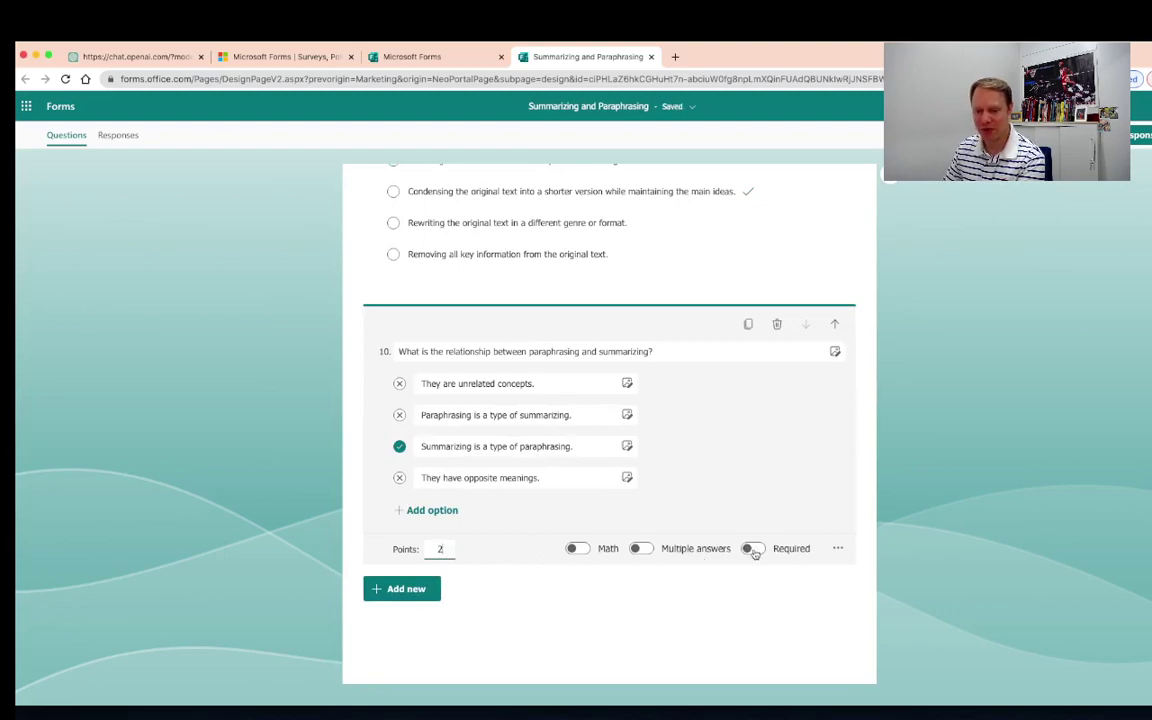
pyautogui.click(752, 548)
pyautogui.click(920, 535)
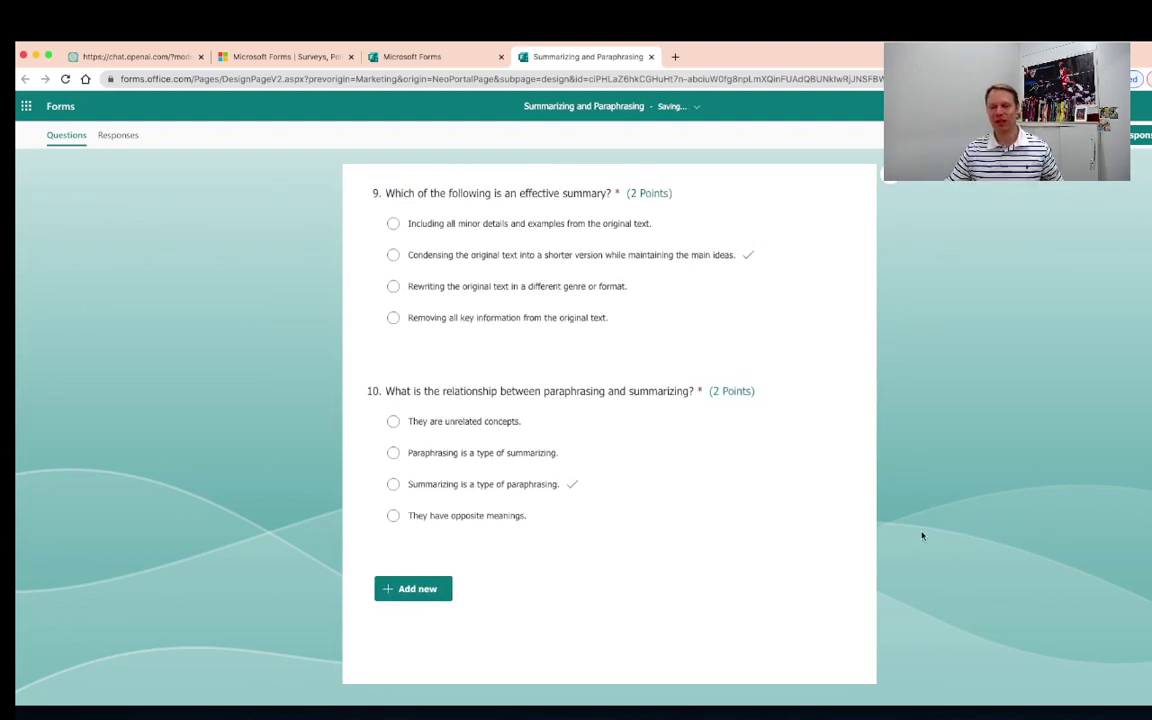
pyautogui.scroll(9, 805, 520)
pyautogui.scroll(8, 815, 470)
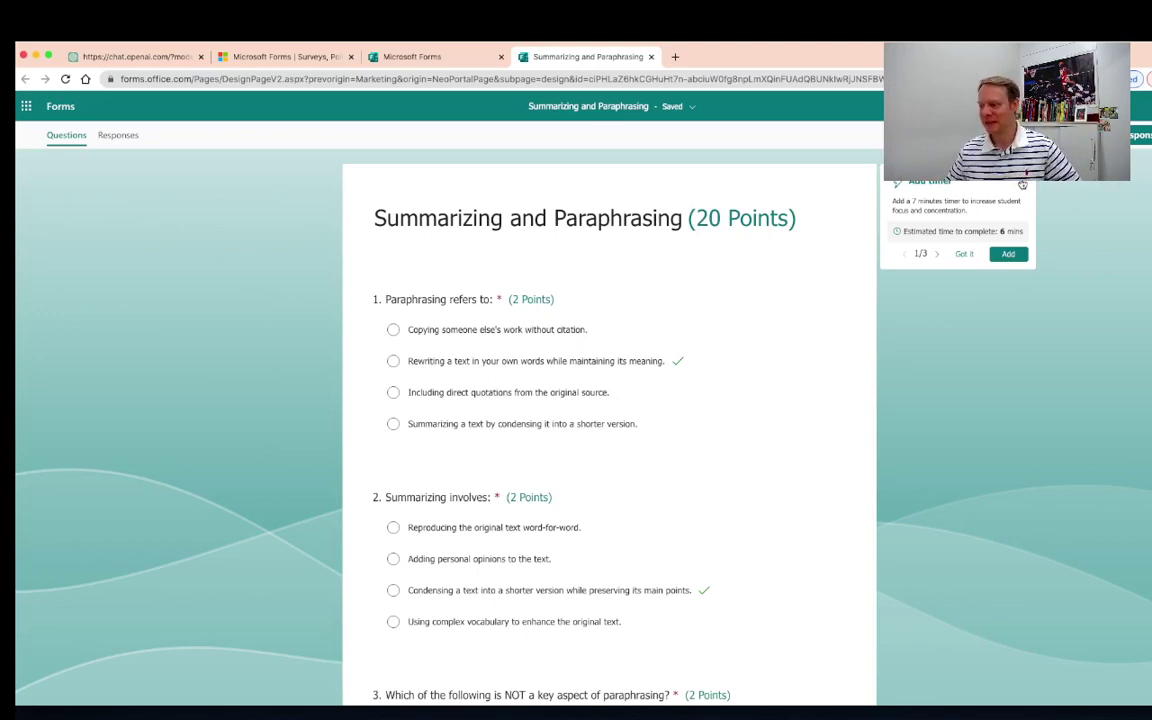
# - Close the Add timer suggestion card
pyautogui.click(1022, 185)
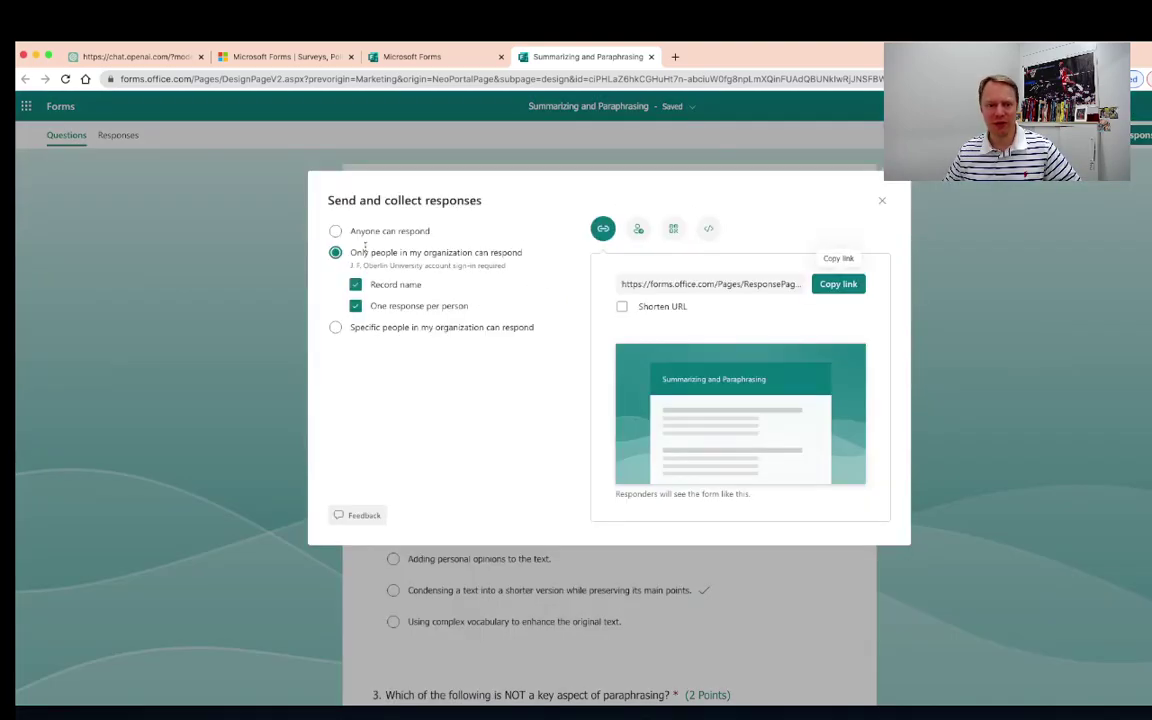
# - Allow Anyone can respond, shorten the URL, and copy the share link
pyautogui.click(334, 232)
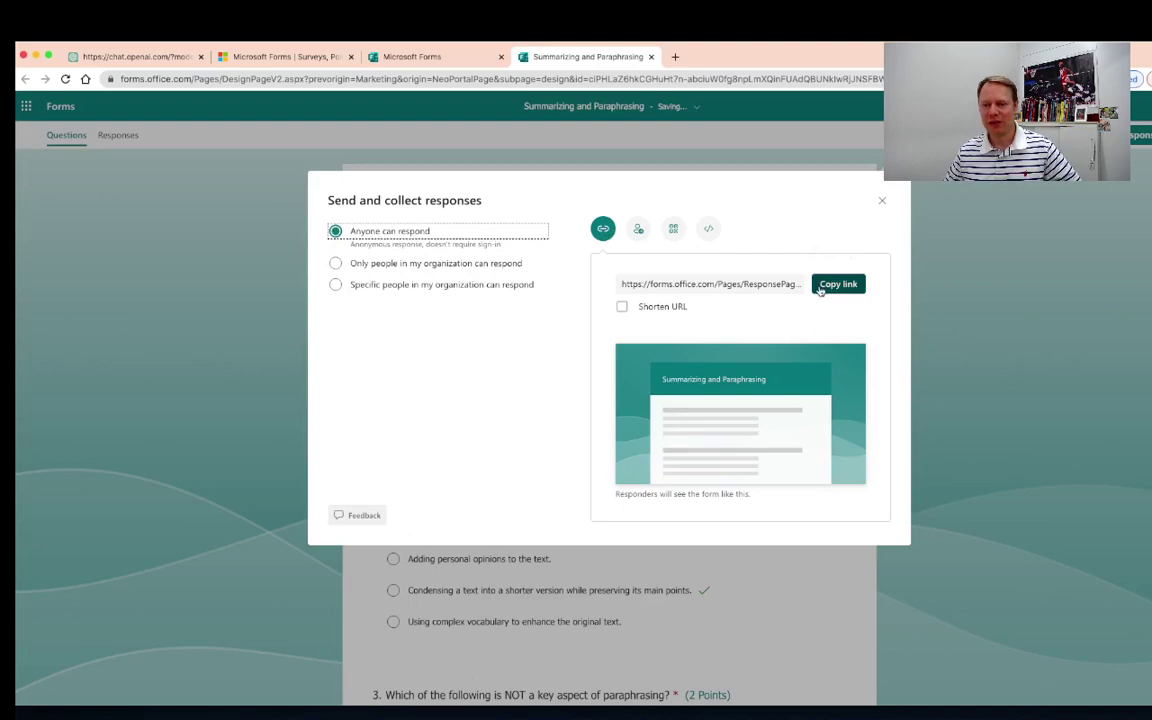
pyautogui.click(621, 307)
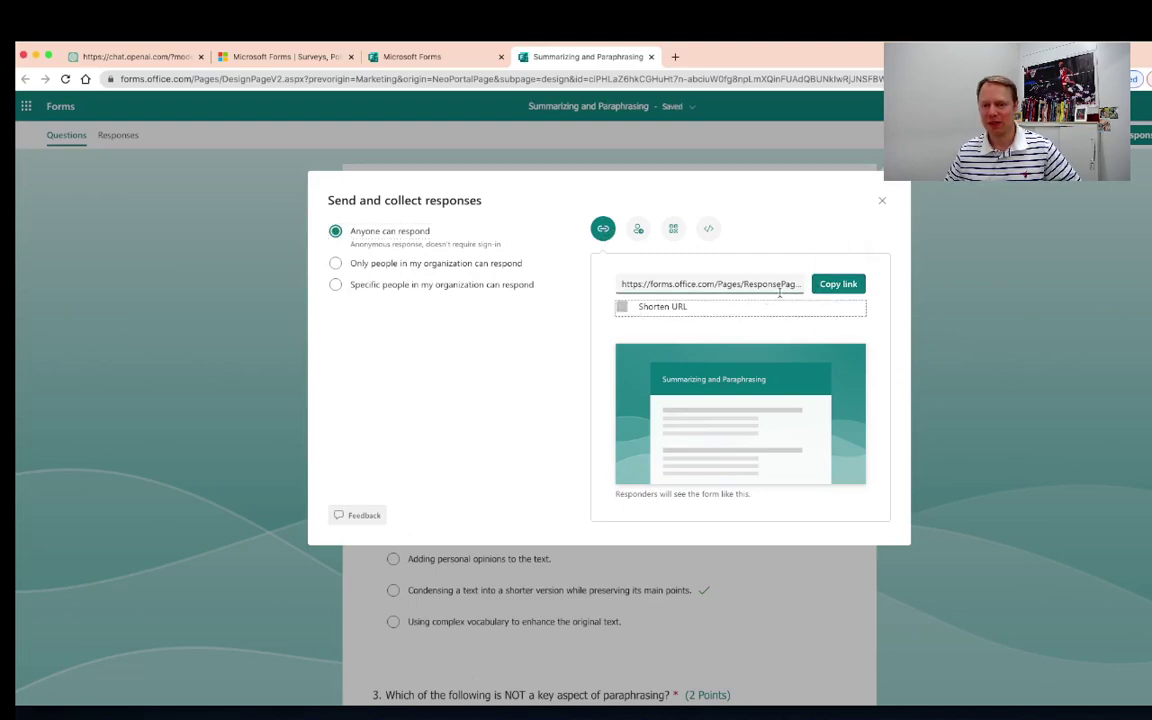
pyautogui.click(828, 287)
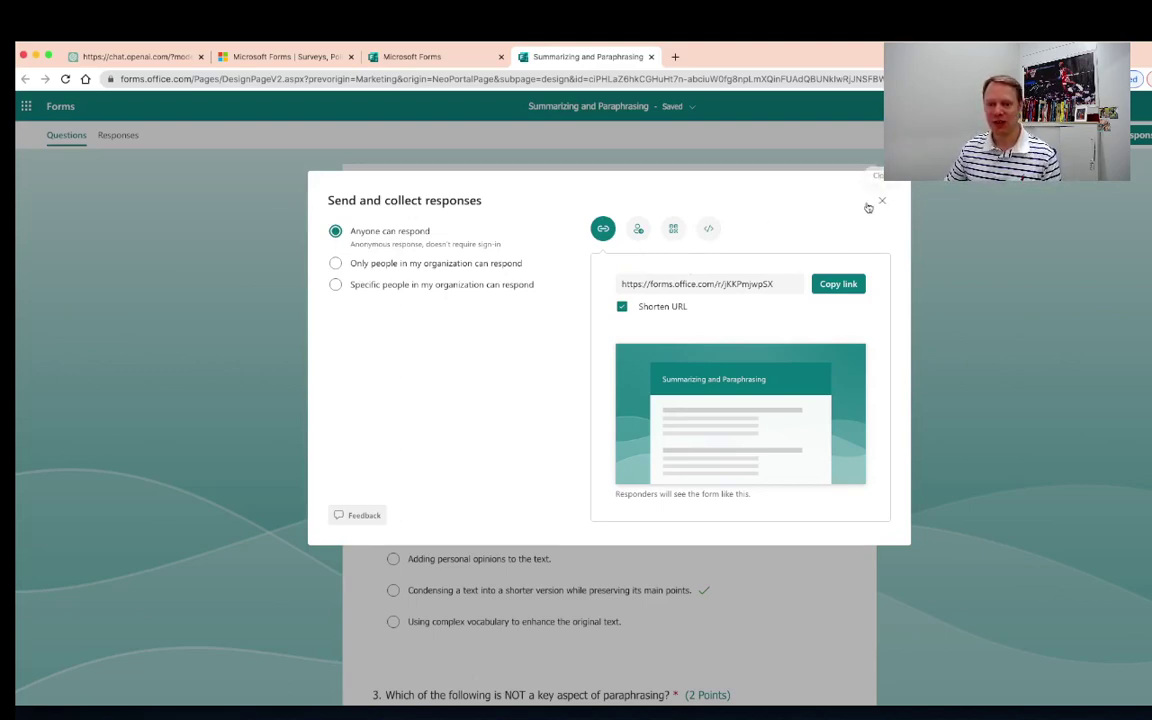
# - Close the Send and collect responses dialog
pyautogui.click(880, 204)
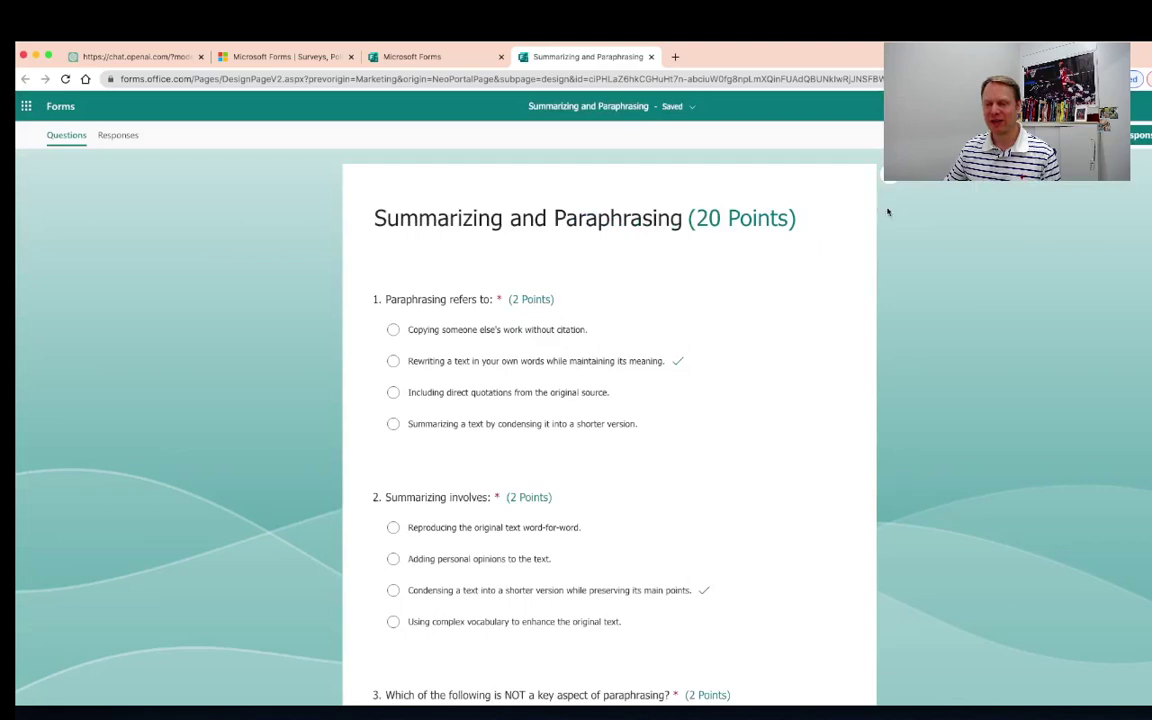